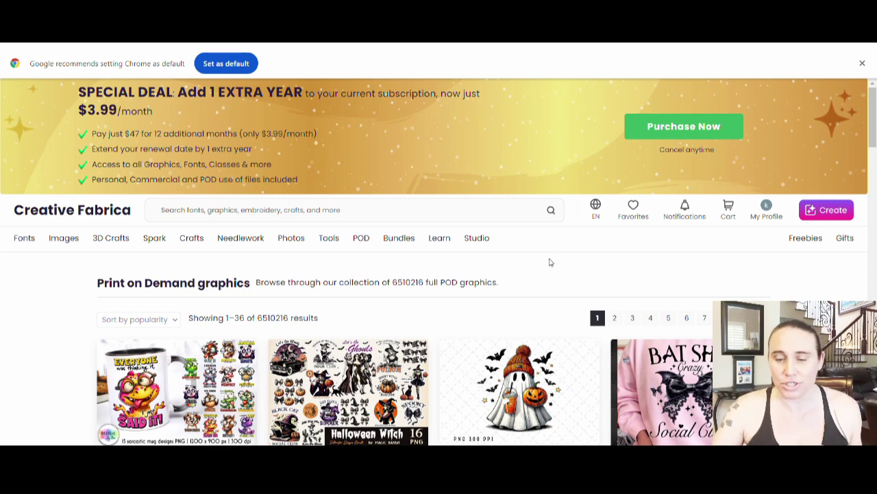
Step: Browse the first page of Creative Fabrica's Print on Demand graphics for a suitable design
click(360, 238)
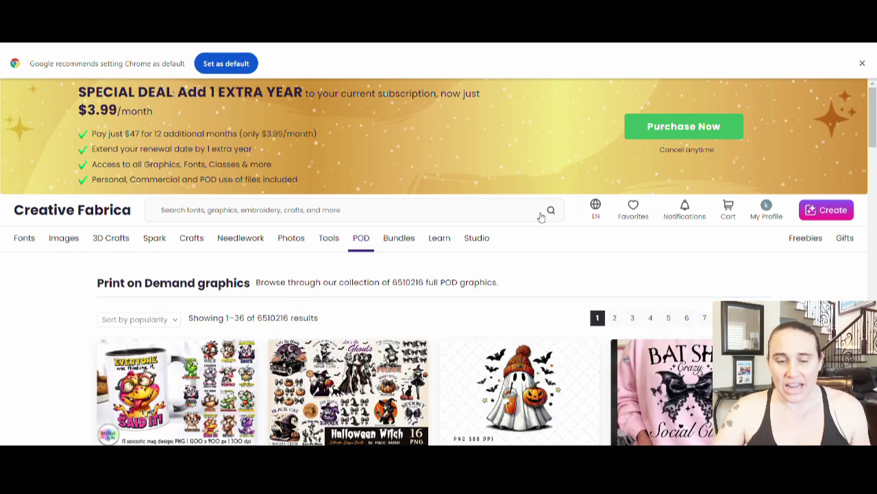
scroll(496, 203, down, 1)
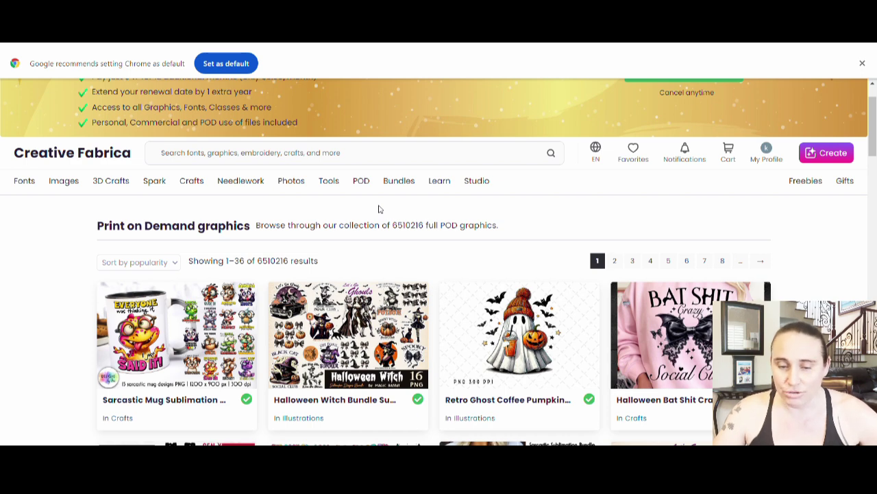
scroll(418, 212, down, 1)
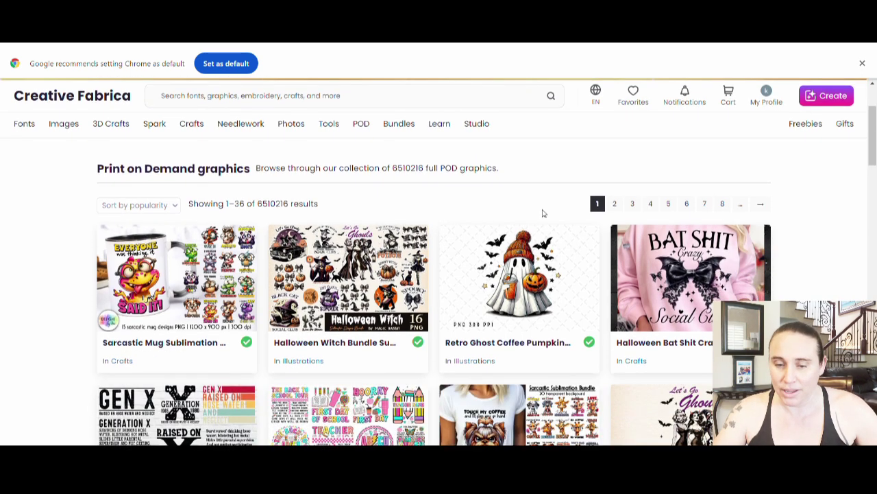
scroll(542, 205, down, 2)
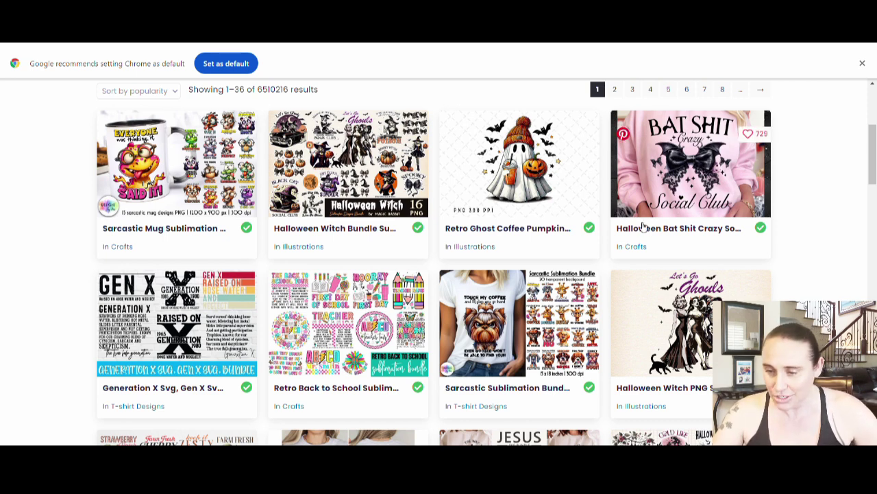
scroll(846, 245, down, 1)
scroll(740, 270, down, 4)
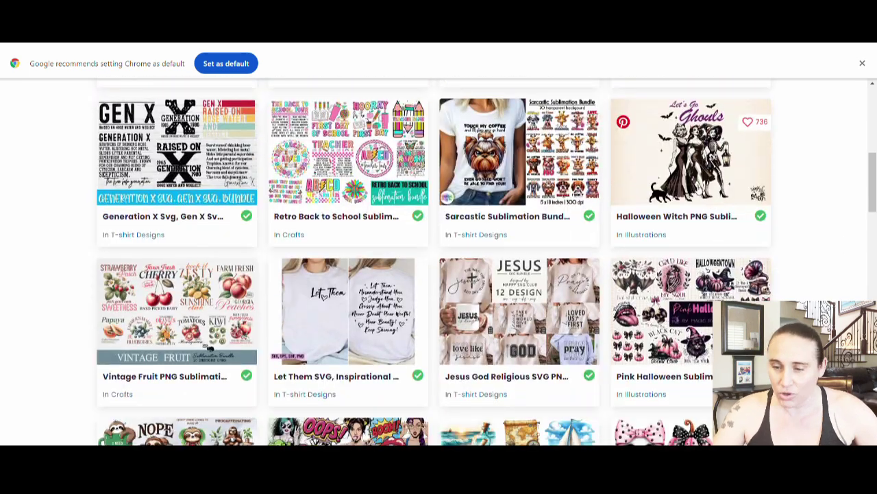
scroll(715, 195, down, 2)
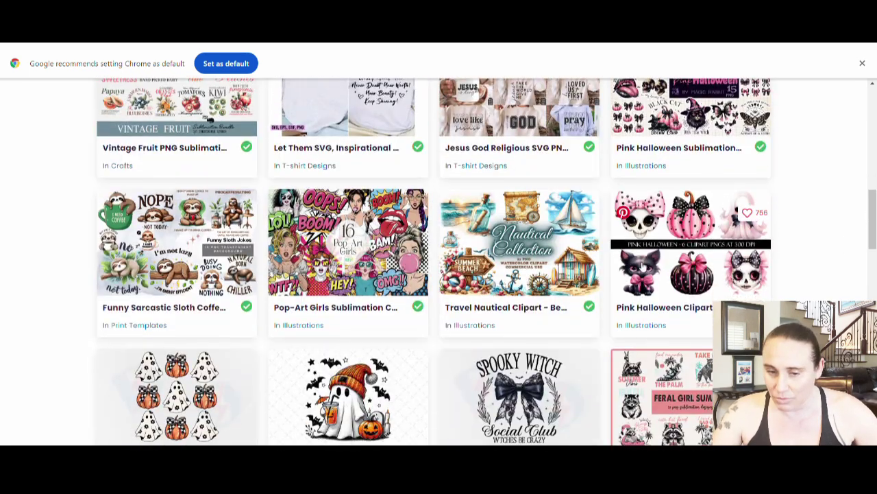
scroll(706, 243, down, 1)
scroll(707, 243, down, 1)
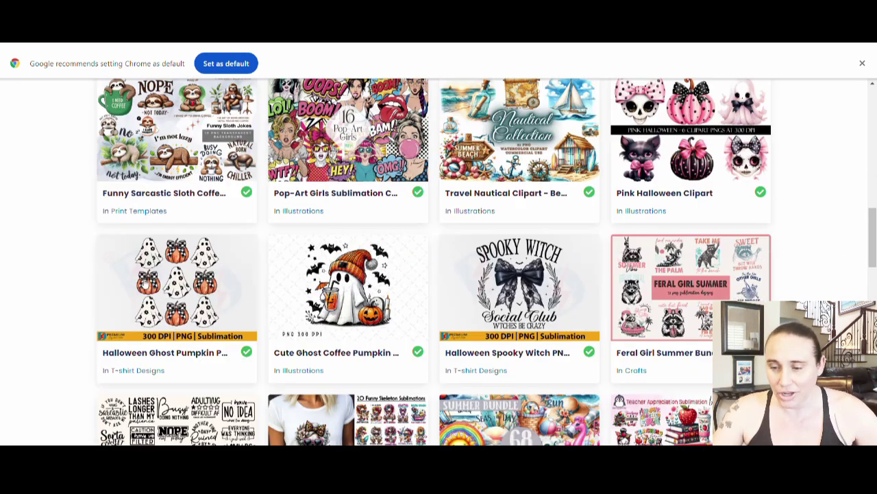
scroll(517, 302, down, 7)
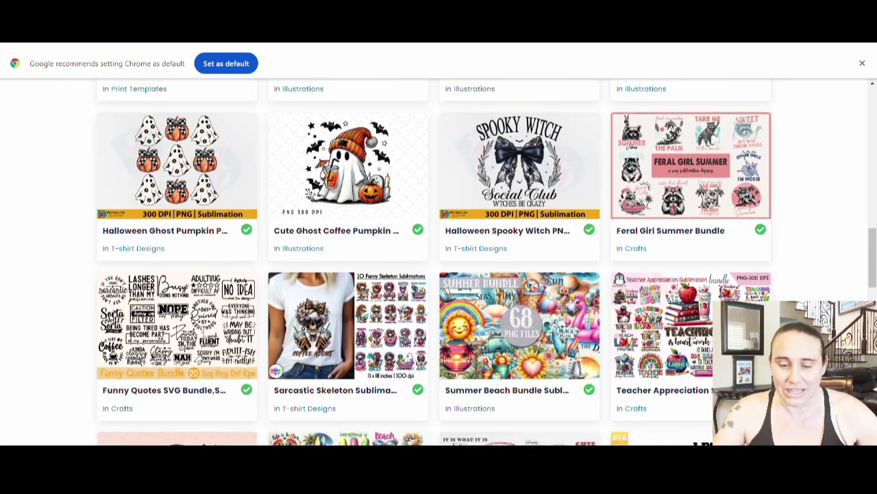
scroll(403, 262, down, 5)
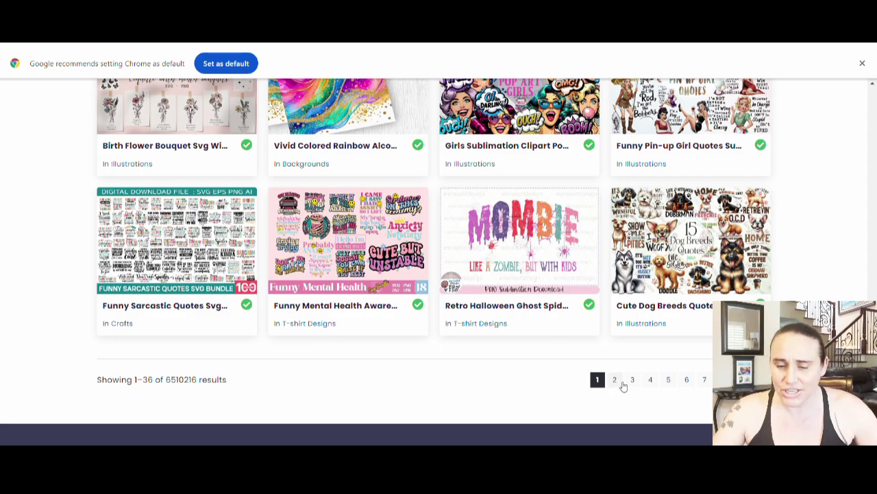
Step: Look through the designs on the second page of the Print on Demand graphics
click(619, 382)
scroll(672, 294, down, 7)
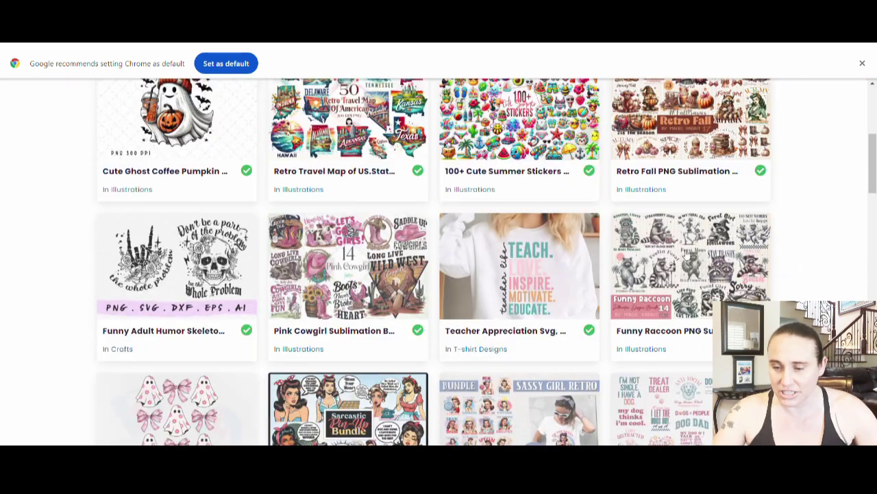
scroll(802, 263, down, 8)
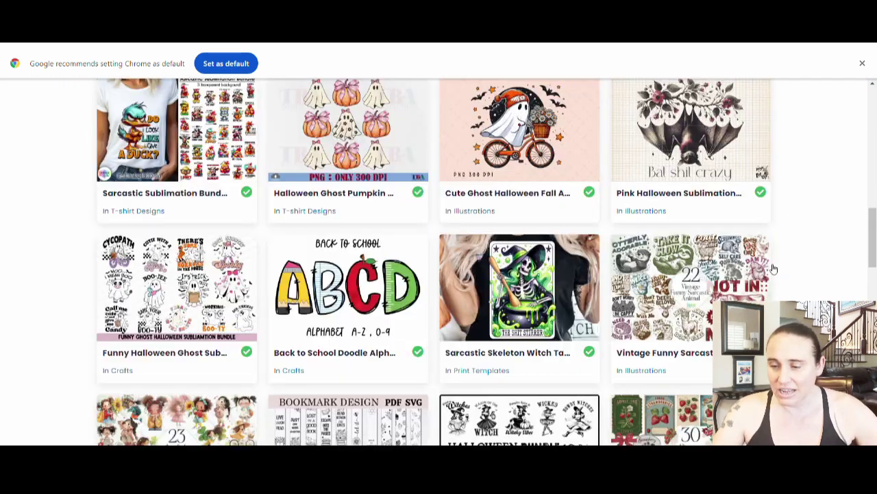
scroll(369, 288, down, 6)
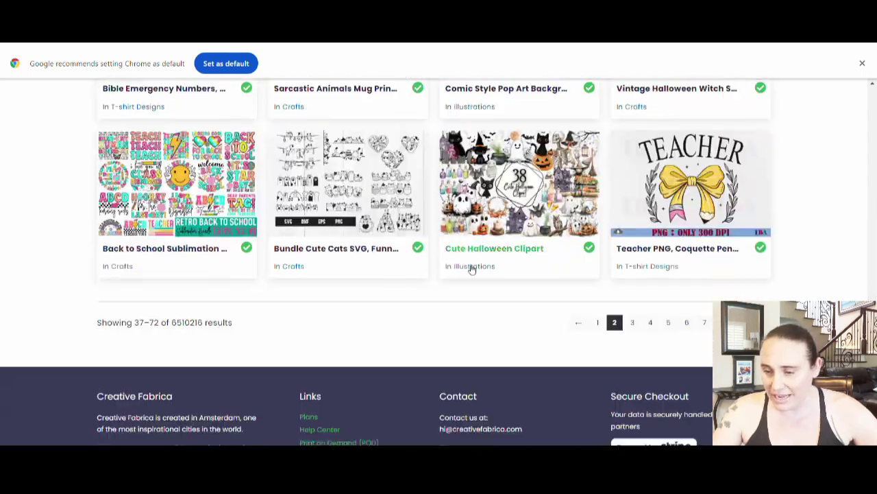
Step: Open the Halloween Witch PNG Sublimation graphic from the third results page and view its product page
click(632, 327)
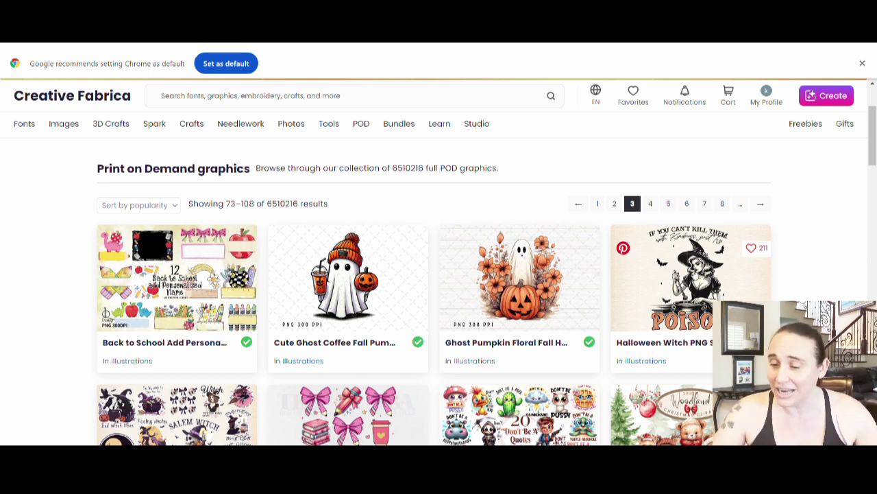
click(690, 272)
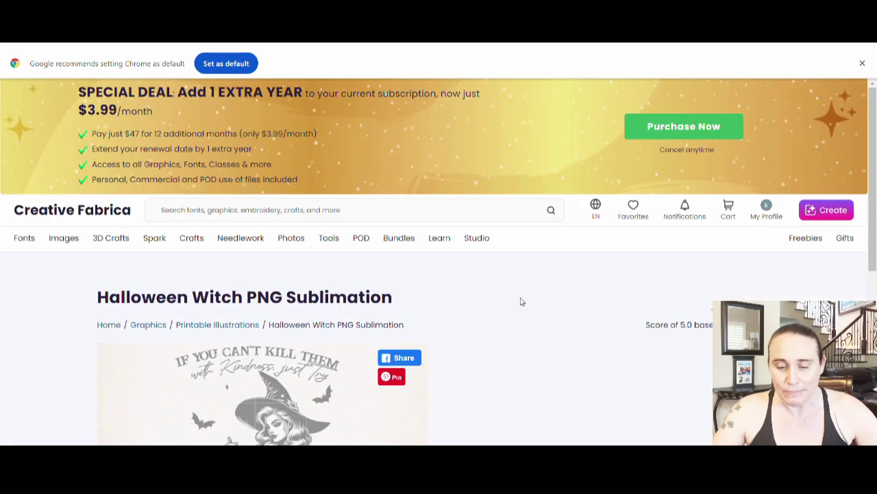
scroll(507, 287, down, 2)
scroll(484, 275, down, 2)
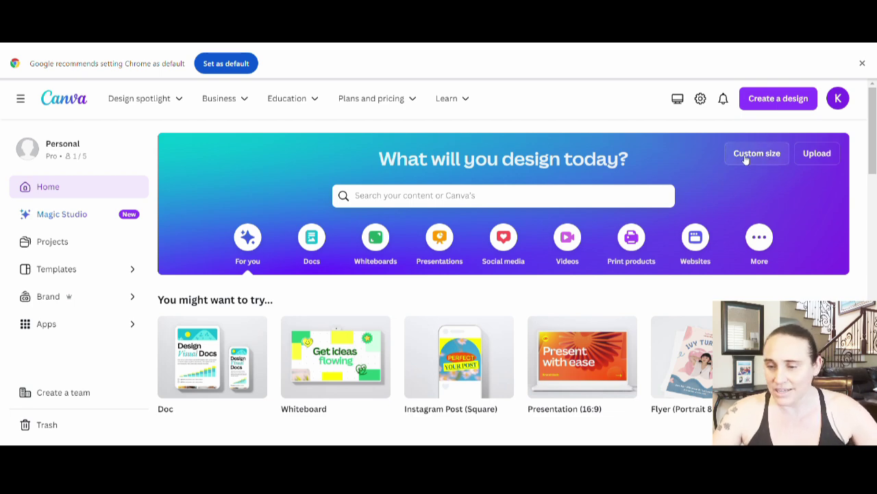
Step: Create a 4500 × 5400 px design in Canva and set its page background to black
click(746, 159)
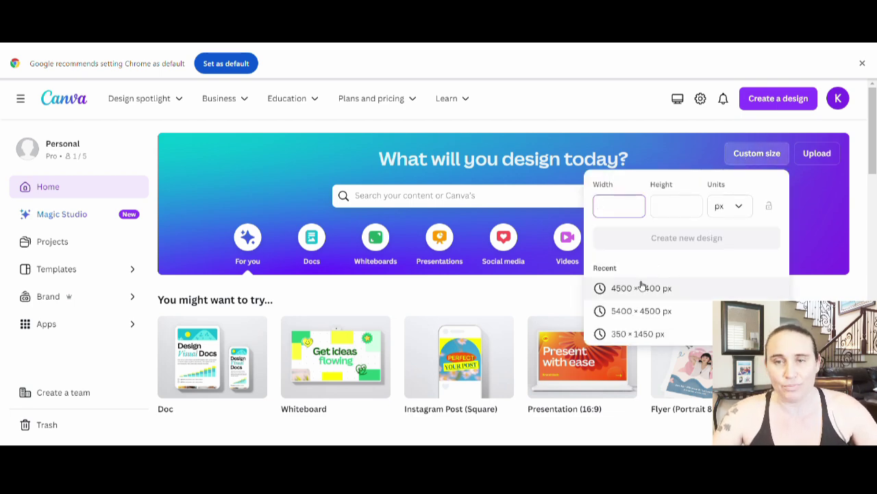
click(642, 288)
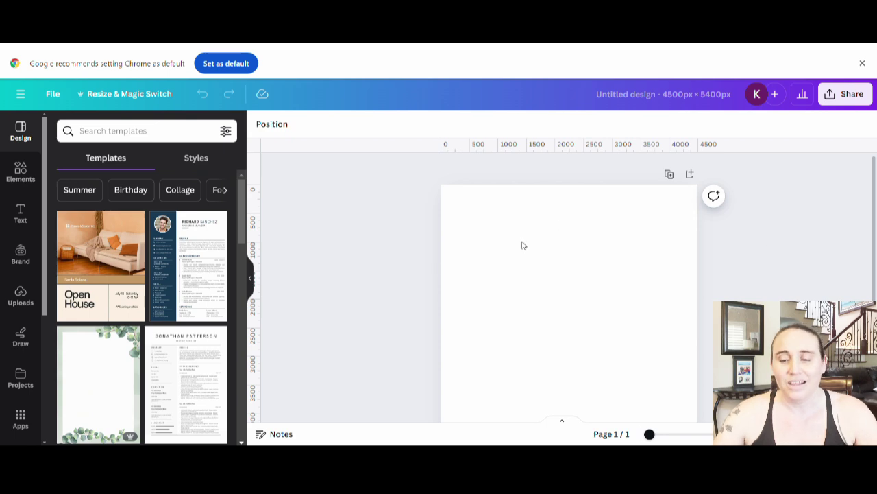
click(496, 239)
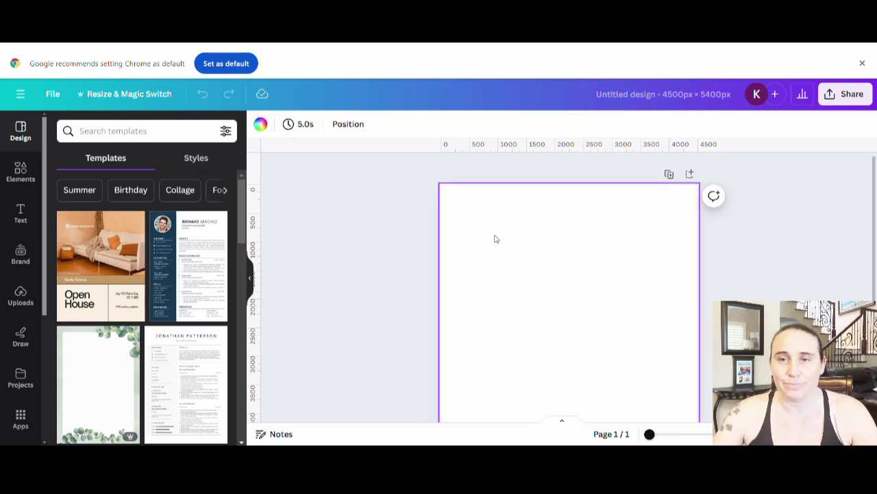
click(260, 125)
click(62, 350)
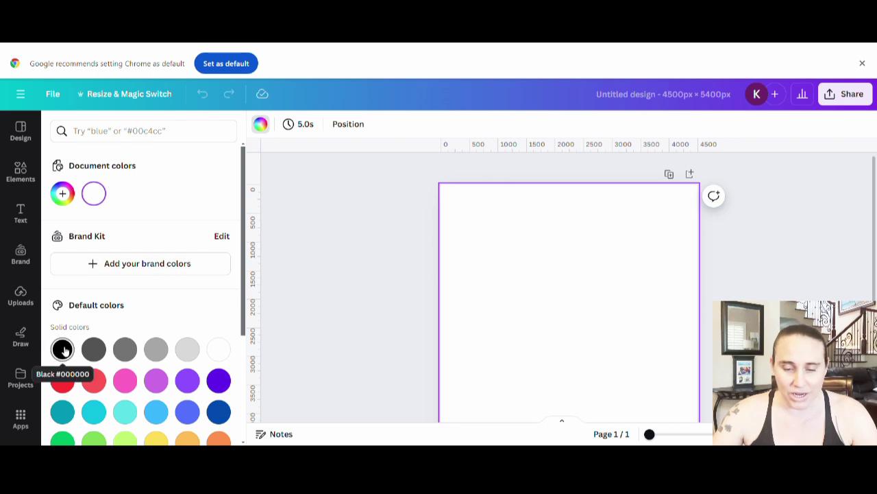
click(365, 273)
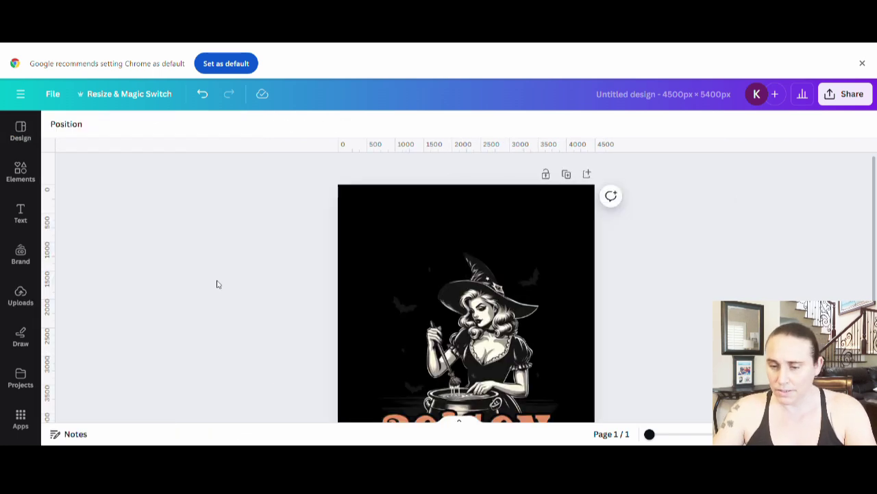
Step: Move the witch artwork up so it sits closer to the upper edge of the page
scroll(217, 281, down, 1)
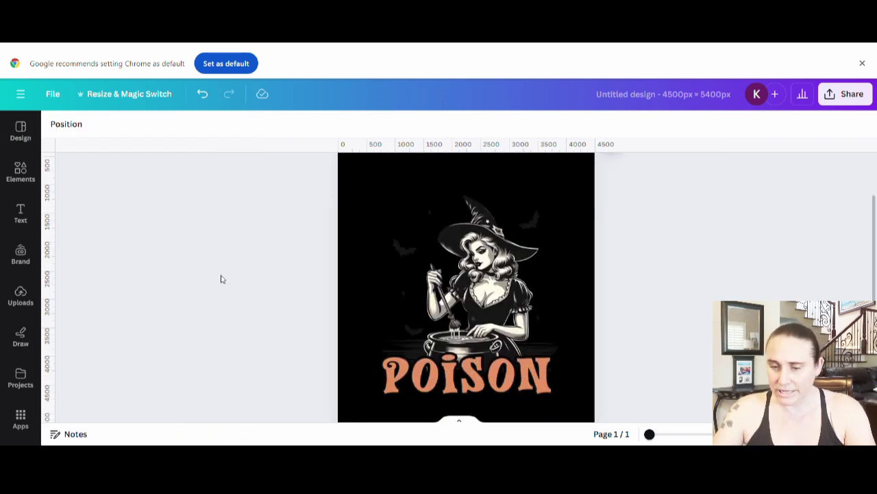
click(466, 351)
scroll(473, 355, up, 1)
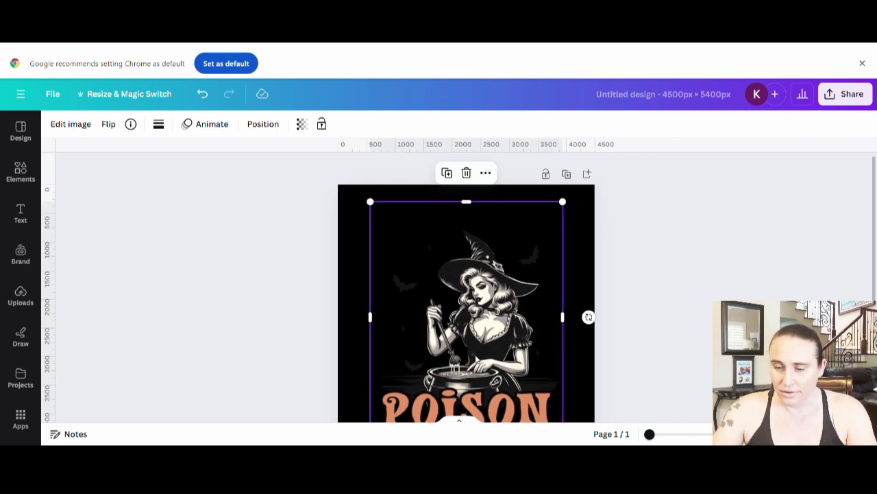
scroll(518, 223, down, 1)
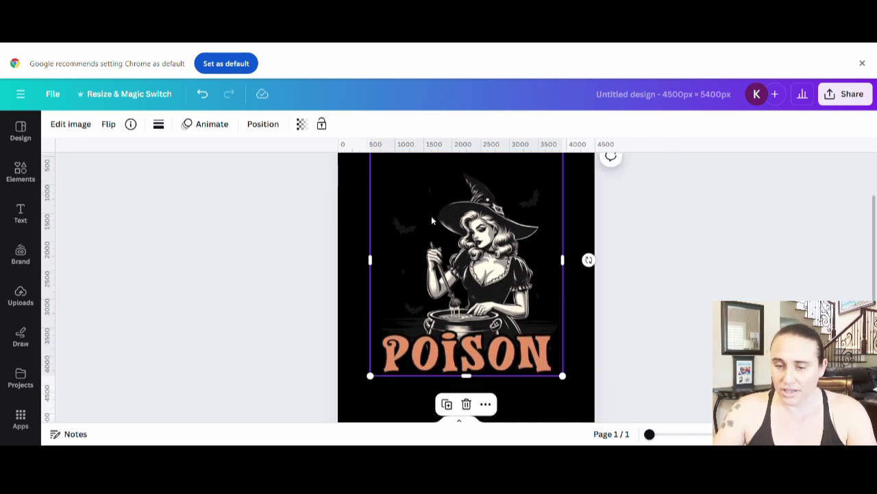
Step: Set the page background behind the witch artwork to the darkest solid gray
click(574, 212)
click(27, 132)
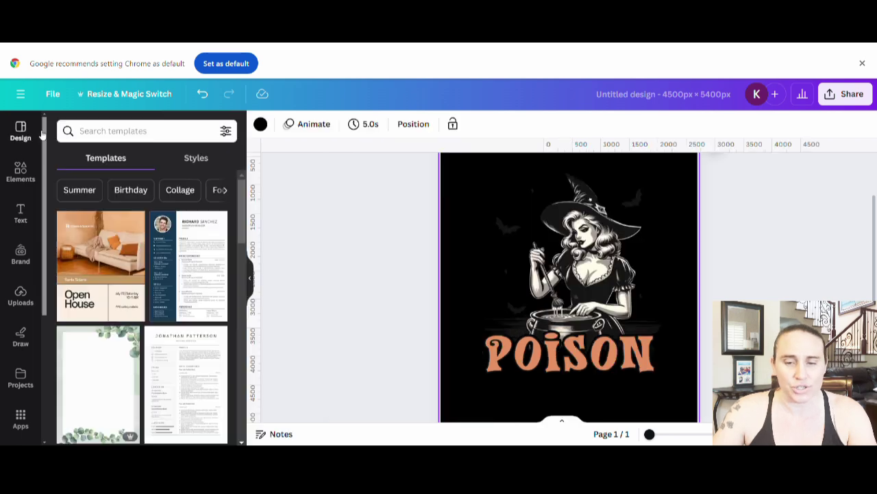
click(260, 124)
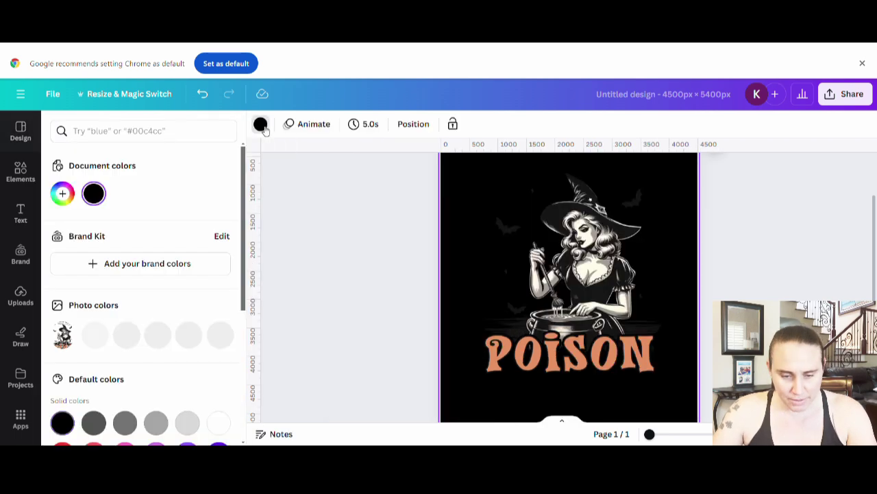
scroll(101, 312, down, 2)
click(102, 312)
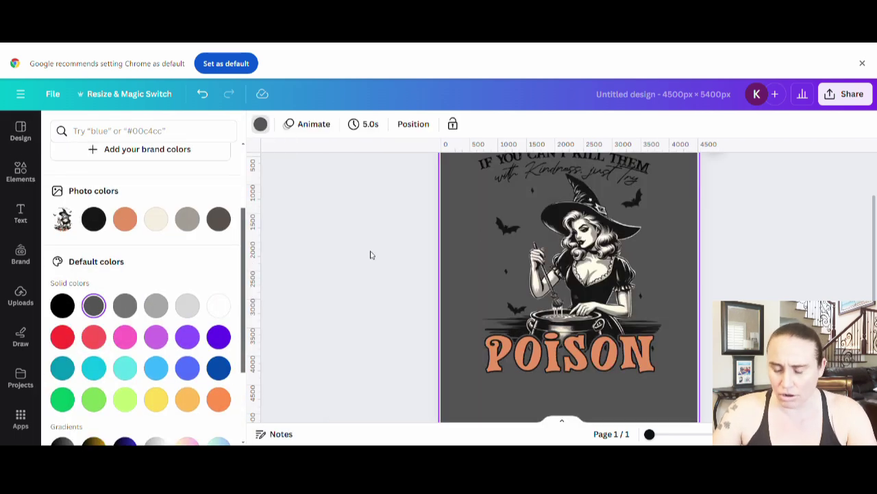
click(329, 288)
click(535, 283)
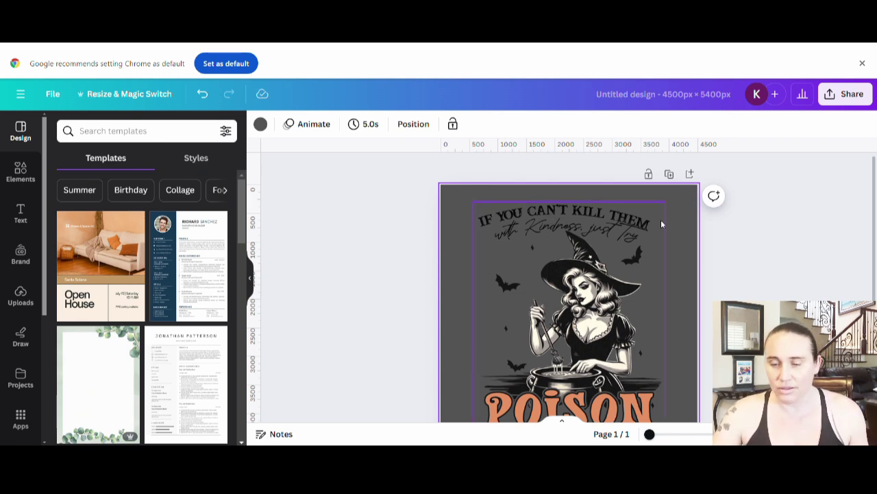
Step: Crop the lower edge of the witch image upward to cut off the POISON lettering
scroll(572, 223, down, 2)
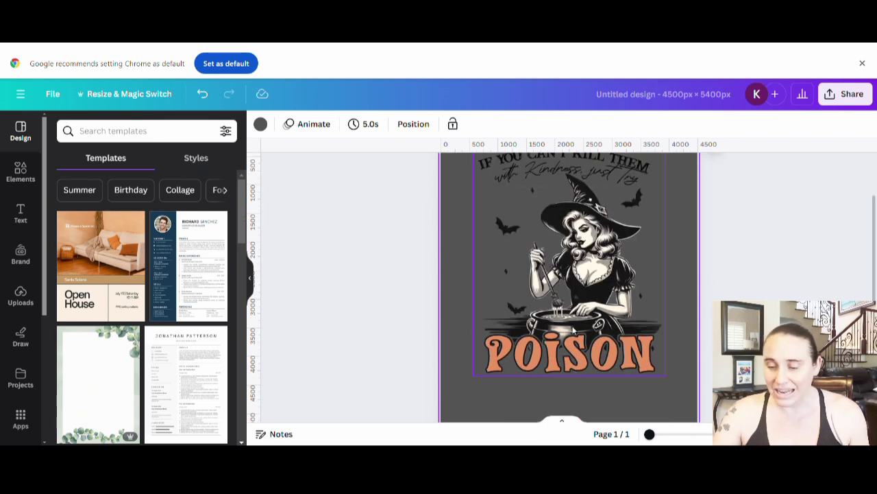
click(587, 343)
drag(581, 376, 585, 334)
click(681, 398)
scroll(680, 393, up, 2)
click(653, 232)
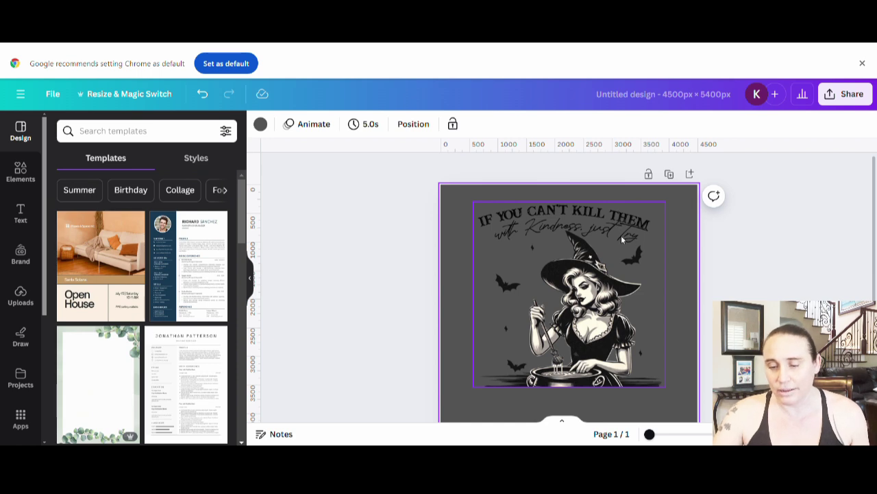
Step: Erase the upper slogan and stray diamond sparkles from the witch image with Magic Eraser at brush size 34, and move the image lower
click(605, 341)
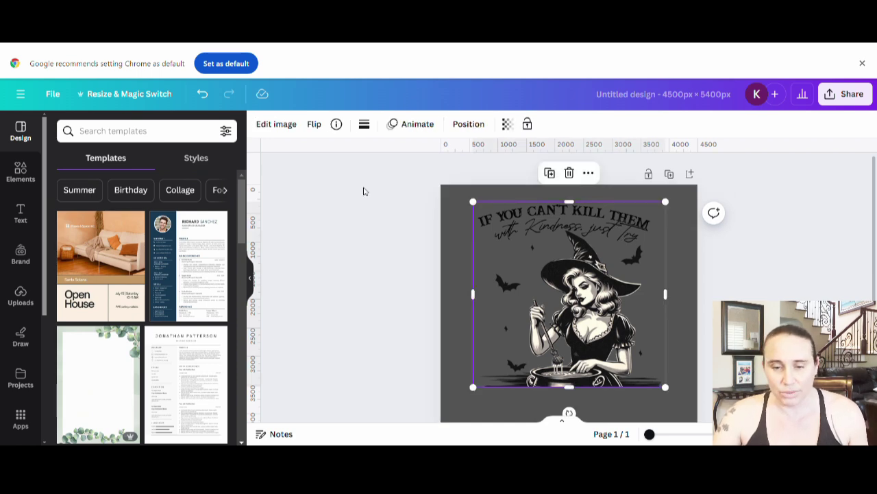
click(285, 124)
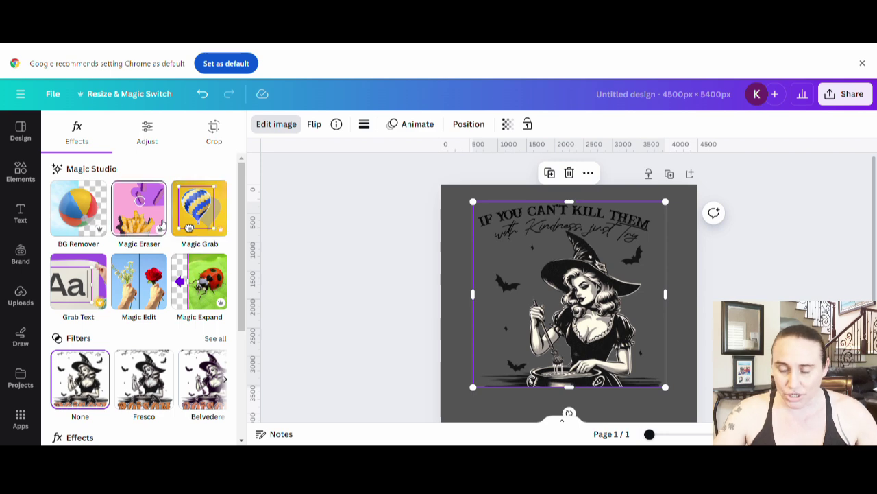
click(146, 219)
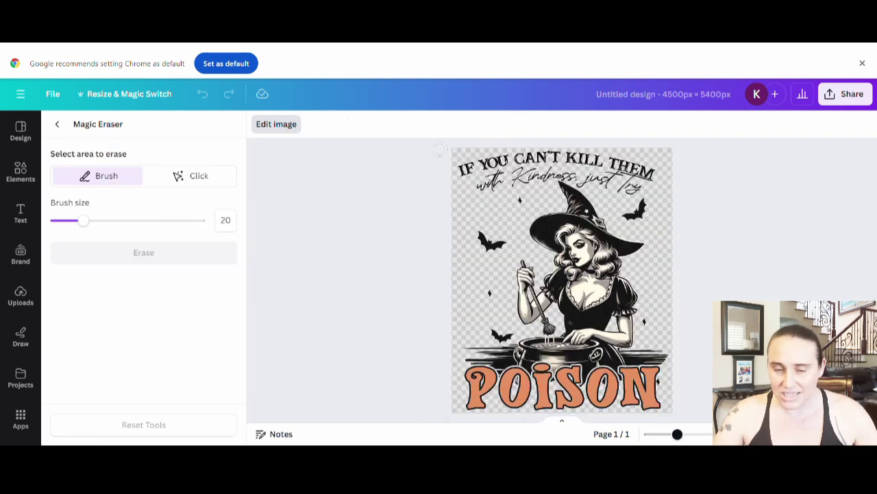
click(103, 220)
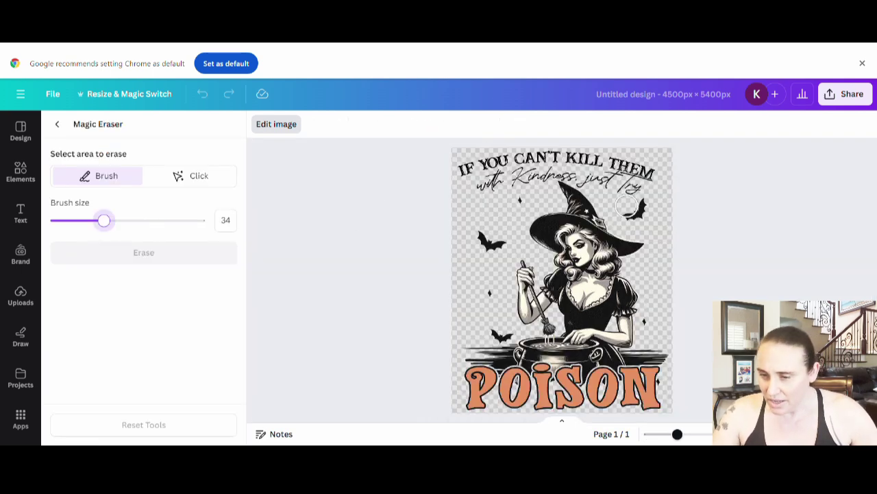
mouse_move(632, 190)
mouse_down()
mouse_move(640, 173)
mouse_move(599, 181)
mouse_move(599, 172)
mouse_move(647, 163)
mouse_move(590, 154)
mouse_move(490, 153)
mouse_move(468, 163)
mouse_move(490, 172)
mouse_move(483, 188)
mouse_move(518, 197)
mouse_move(505, 172)
mouse_move(529, 167)
mouse_move(525, 181)
mouse_move(566, 166)
mouse_move(587, 177)
mouse_move(562, 161)
mouse_move(494, 157)
mouse_move(443, 177)
mouse_move(440, 263)
mouse_move(488, 294)
mouse_up()
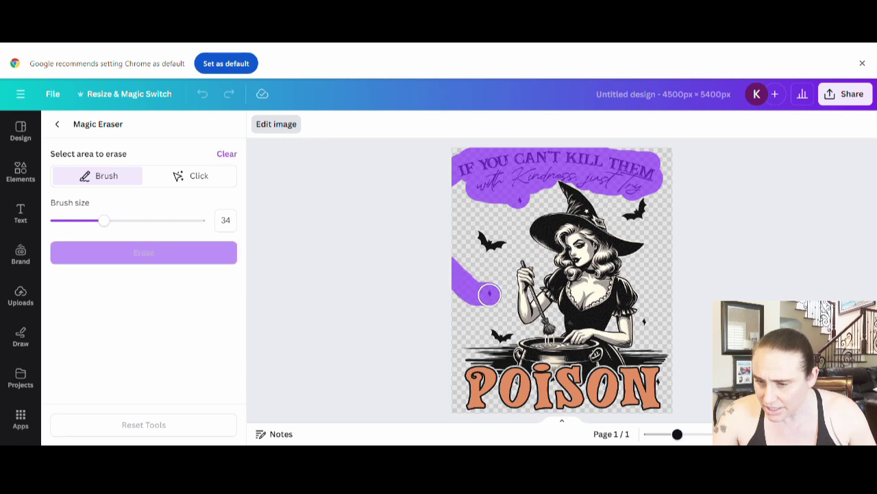
click(649, 322)
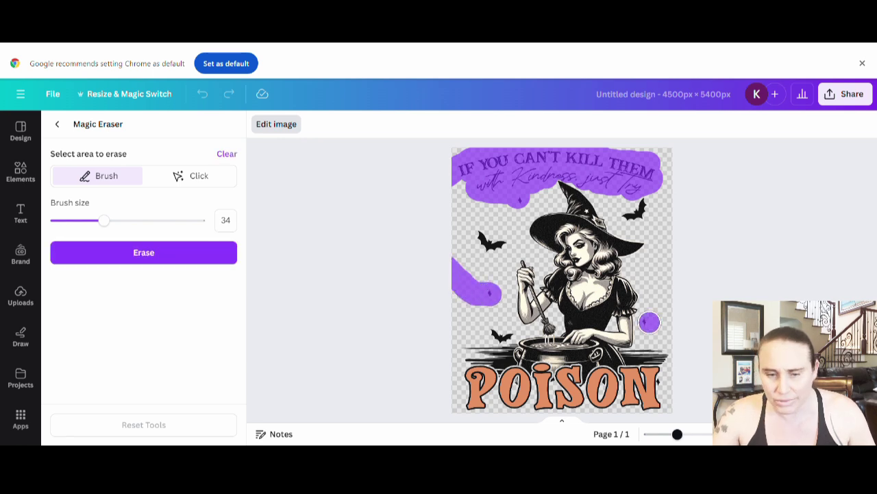
click(142, 258)
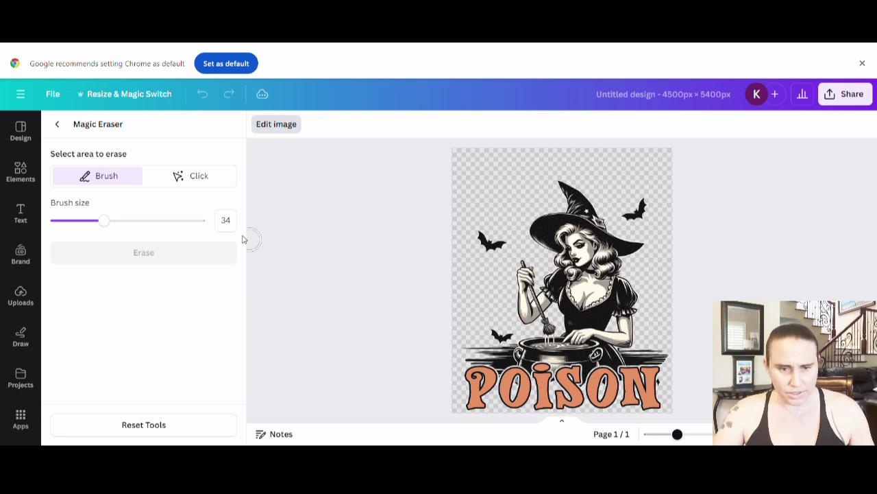
click(59, 131)
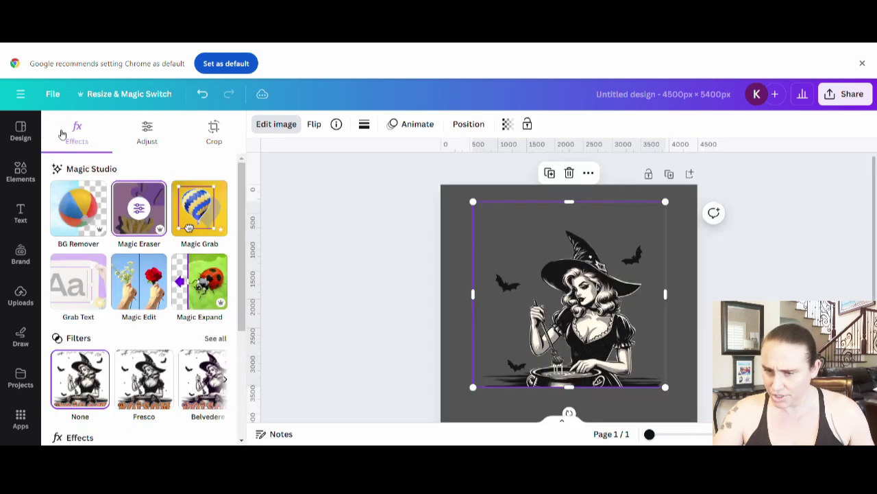
click(566, 347)
drag(566, 347, 566, 319)
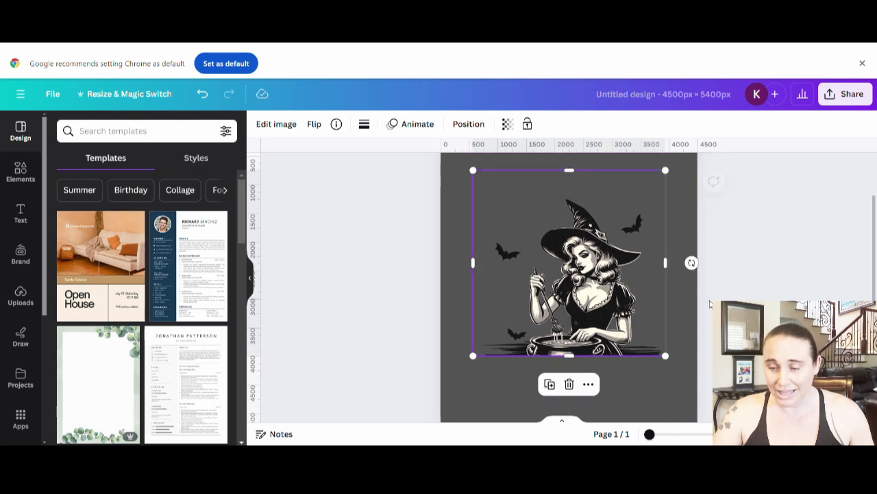
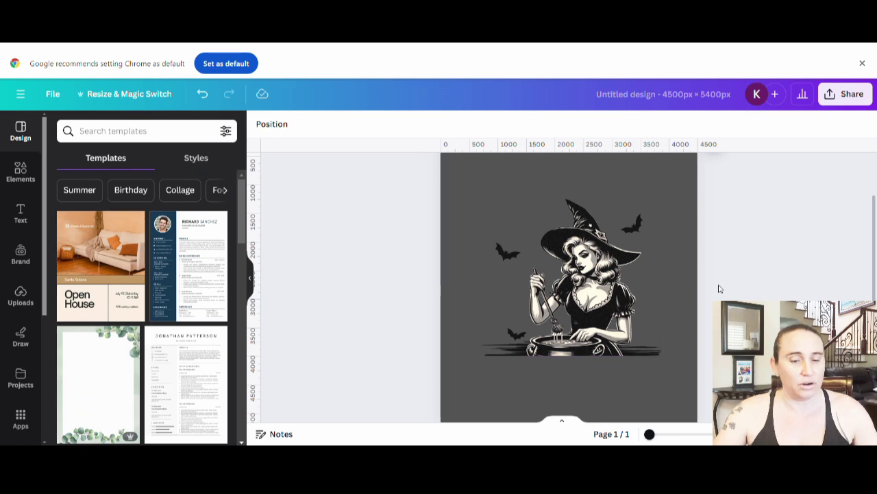
Step: Search the elements library for "moon" and show all matching photos
click(20, 171)
click(111, 131)
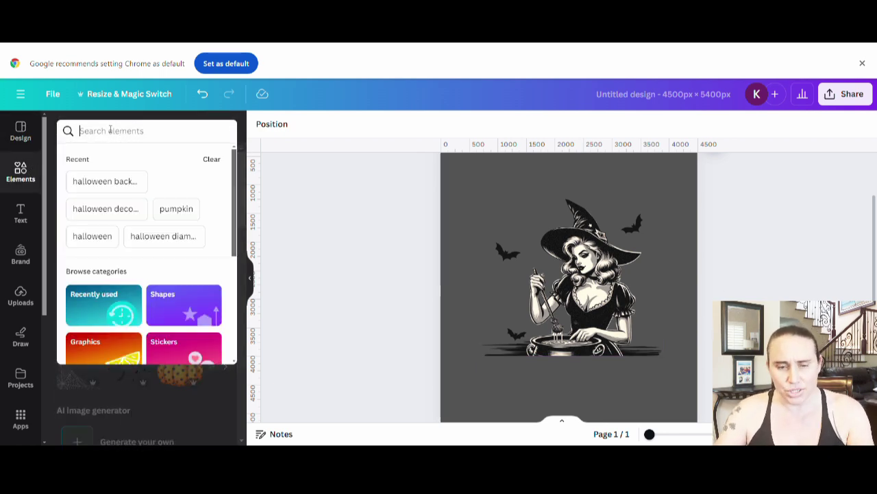
text(moon)
key(Return)
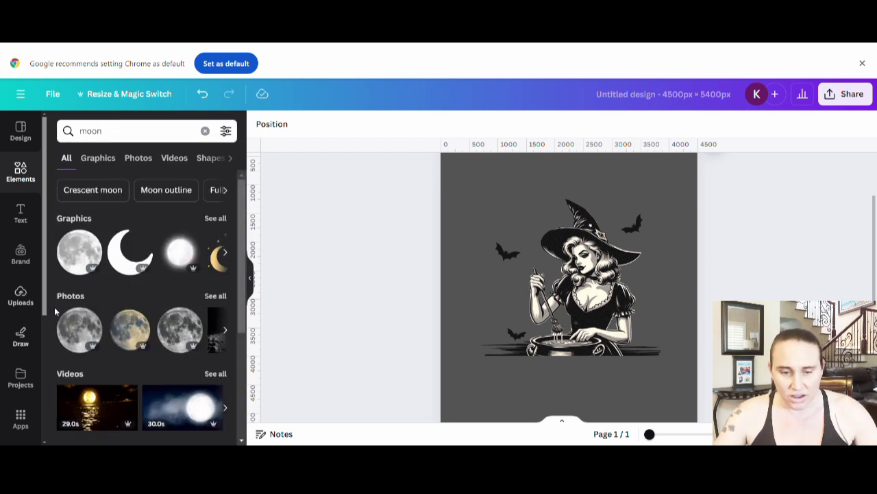
click(214, 296)
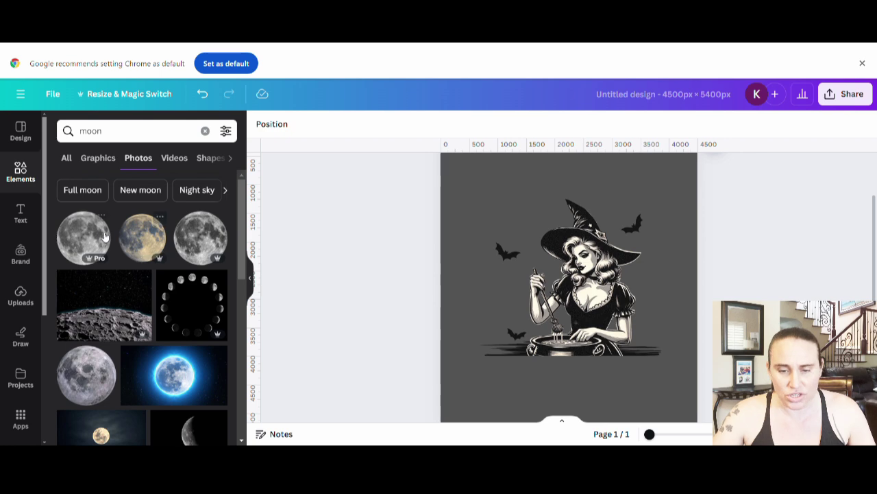
Step: Try the first gray full moon photo and the yellow-blue moon photo on the page, removing each one
click(84, 238)
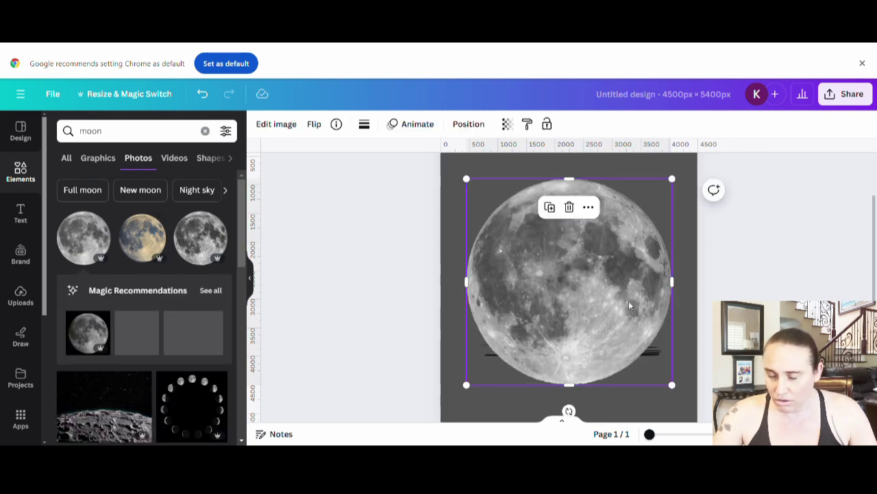
drag(598, 289, 141, 238)
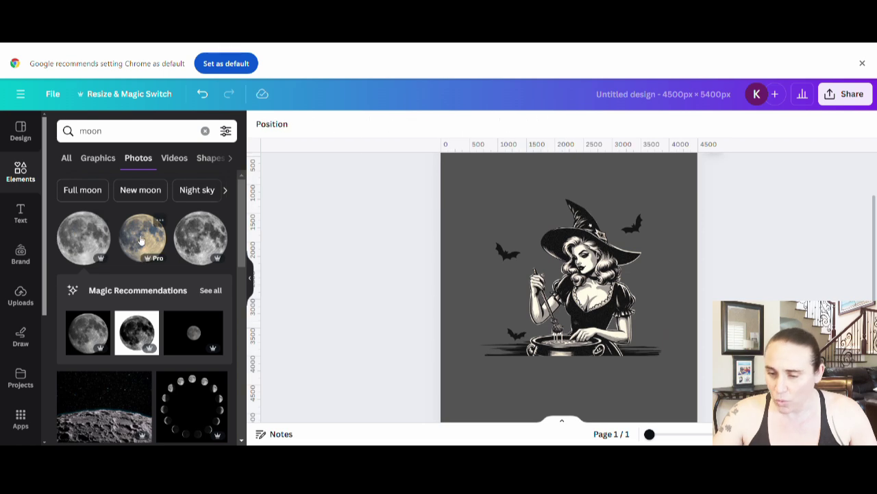
click(140, 238)
drag(603, 317, 579, 333)
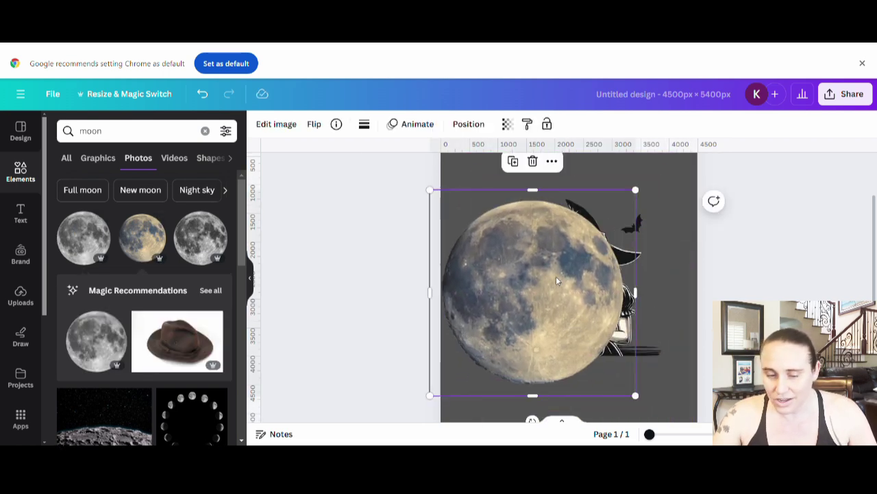
key(ctrl+z)
key(ctrl+z)
key(ctrl+z)
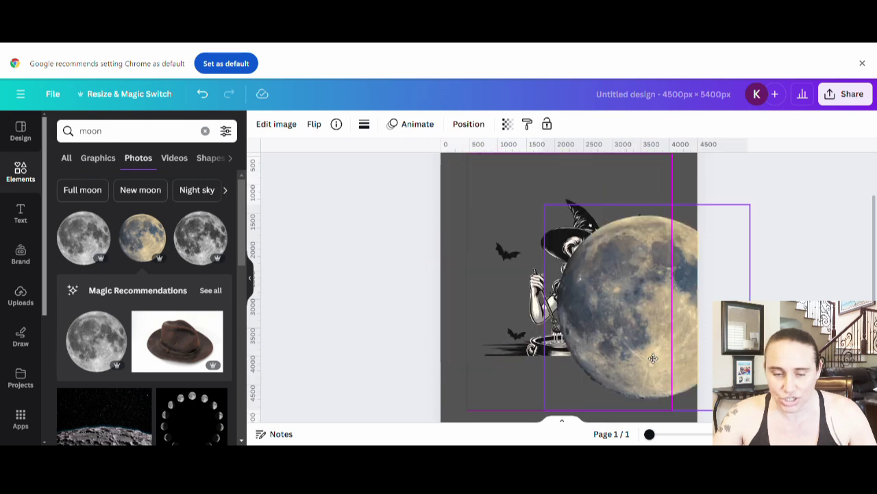
Step: Try the third full moon photo as a backdrop layered behind the witch, and delete it
scroll(192, 217, down, 1)
scroll(192, 217, down, 2)
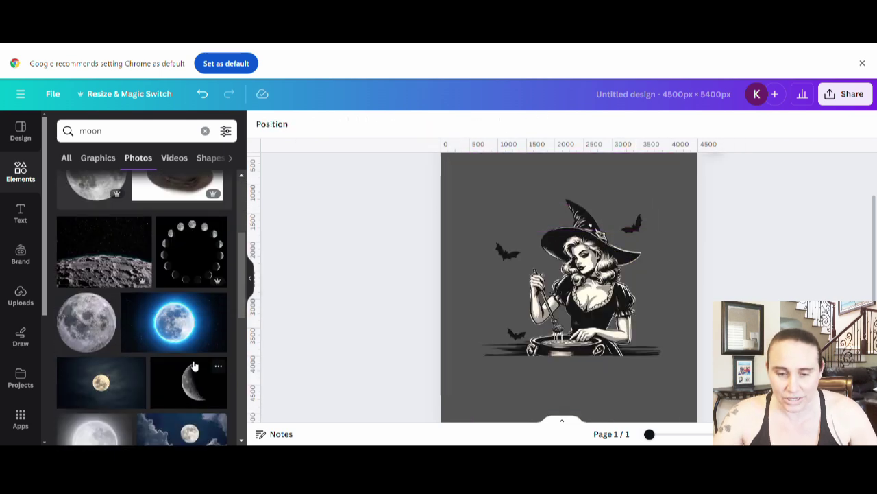
scroll(196, 370, up, 3)
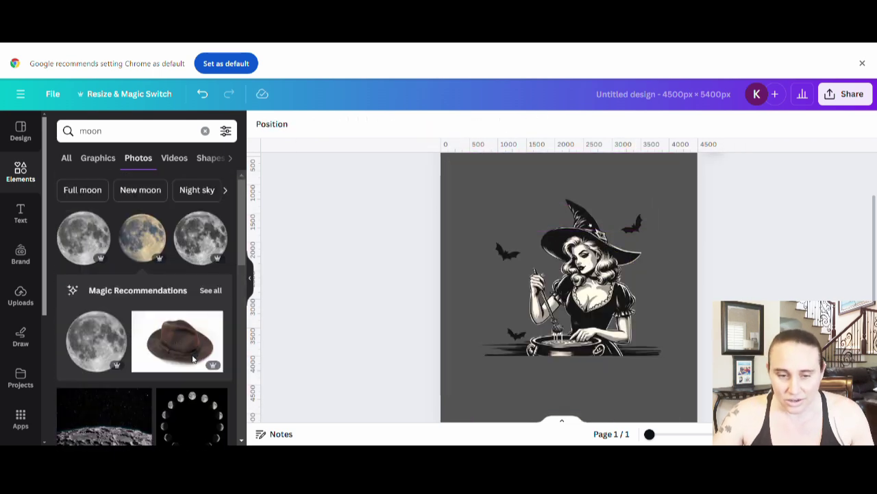
click(204, 247)
mouse_move(569, 306)
mouse_down()
mouse_move(573, 288)
mouse_move(564, 363)
mouse_move(571, 302)
mouse_move(572, 370)
mouse_move(572, 312)
mouse_up()
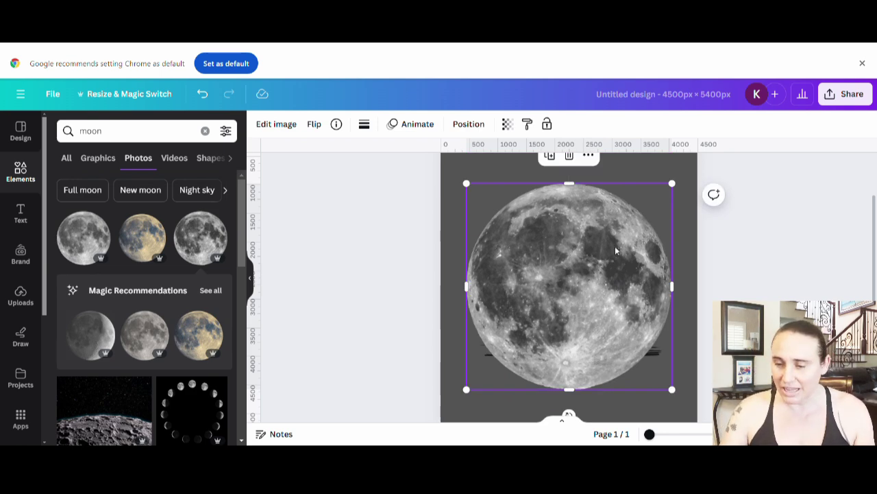
key(ctrl+[)
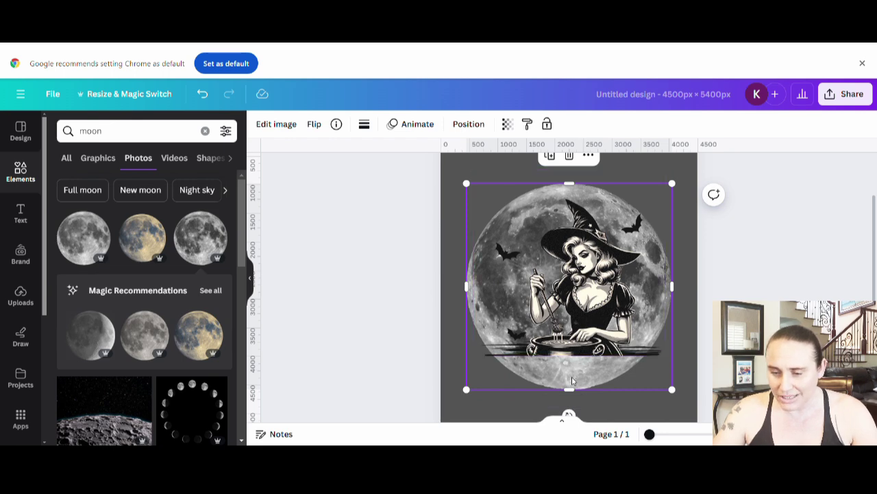
key(Delete)
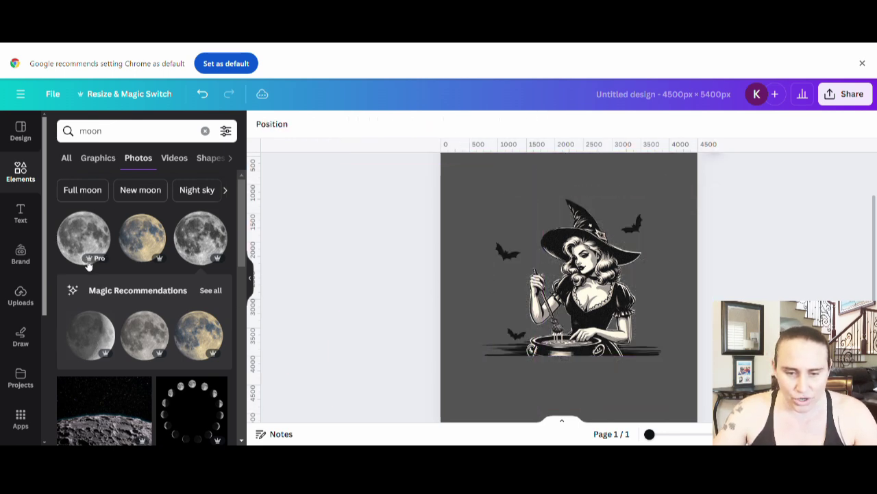
Step: Add the first gray full moon photo and send it behind the witch artwork
click(82, 245)
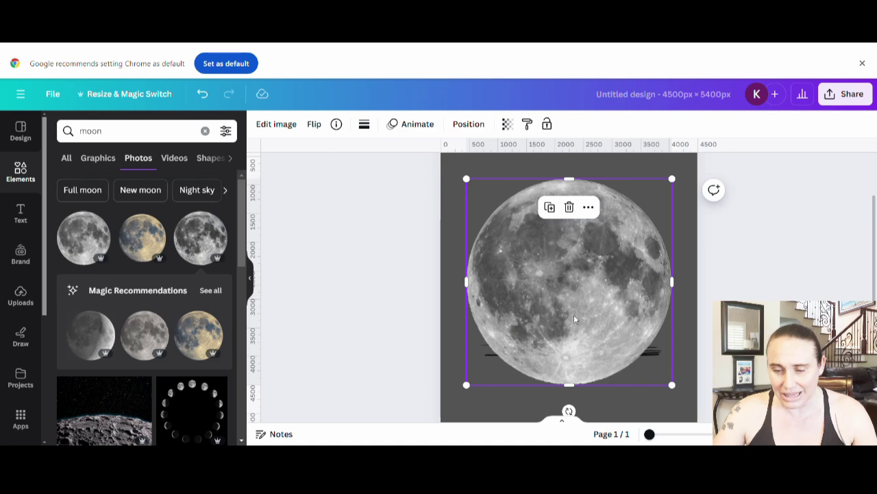
key(ctrl+[)
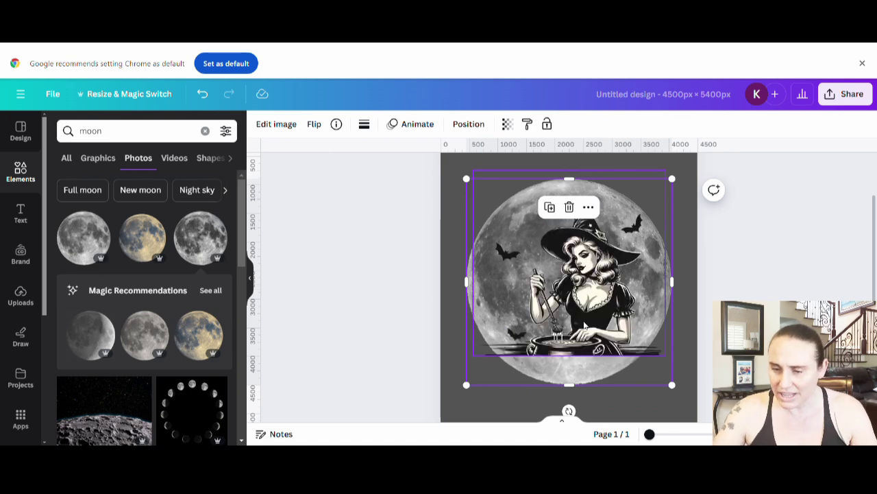
click(719, 296)
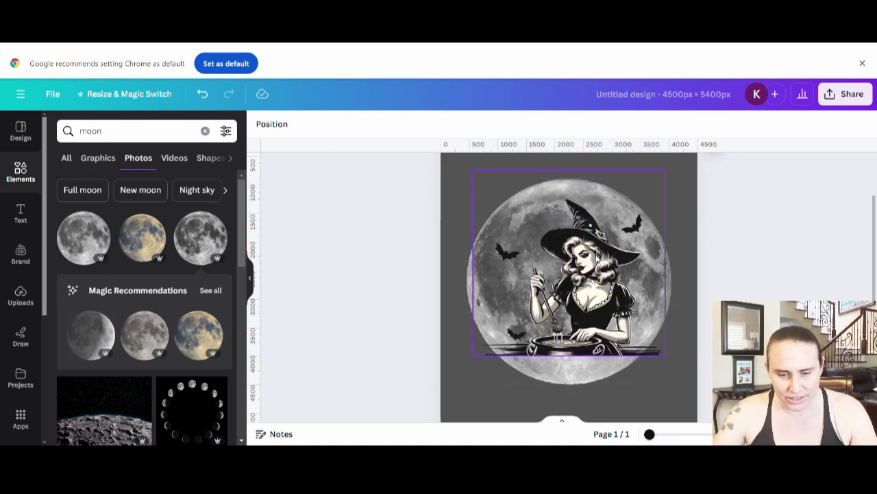
Step: Replace the moon behind the witch with the purplish-gray full moon photo from further down the results, layered behind the artwork
scroll(132, 268, down, 5)
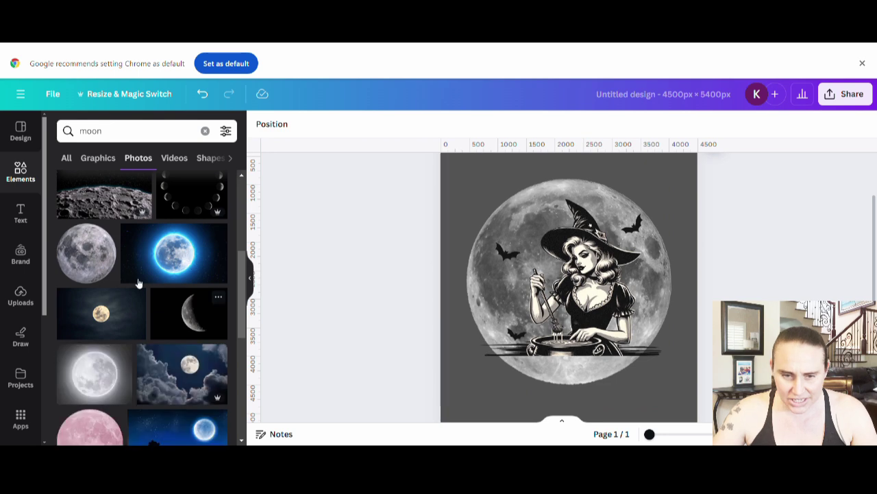
click(109, 255)
mouse_move(581, 326)
mouse_down()
mouse_move(690, 283)
mouse_move(594, 342)
mouse_move(567, 316)
mouse_up()
click(514, 385)
key(Delete)
key(ctrl+[)
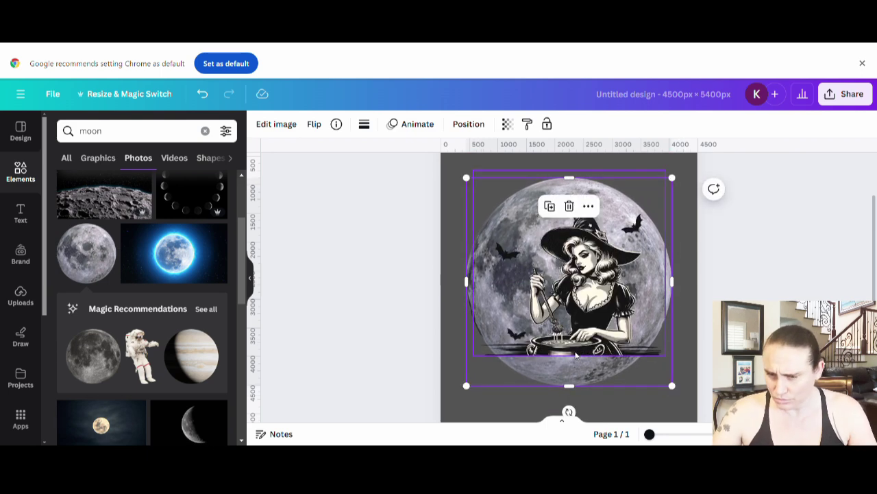
key(Escape)
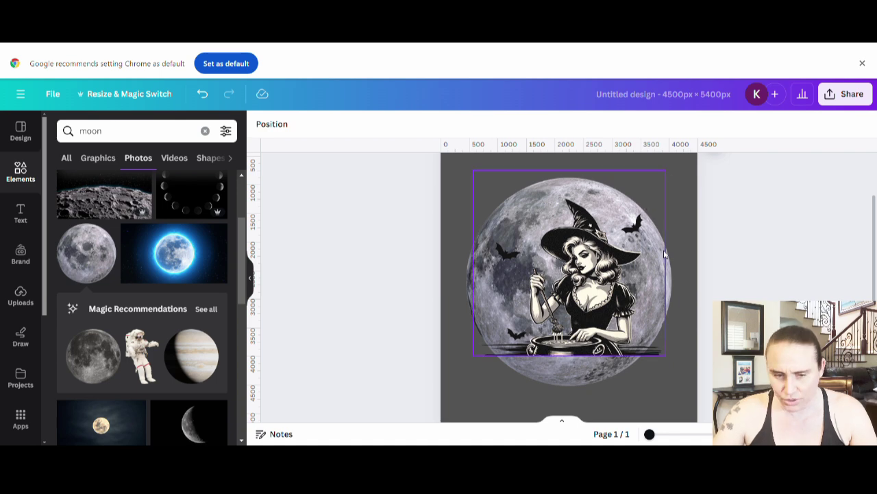
Step: Add the glowing gray full moon from the moon graphics results, enlarge it over the artwork and shift it aside to expose the old moon
scroll(147, 269, down, 5)
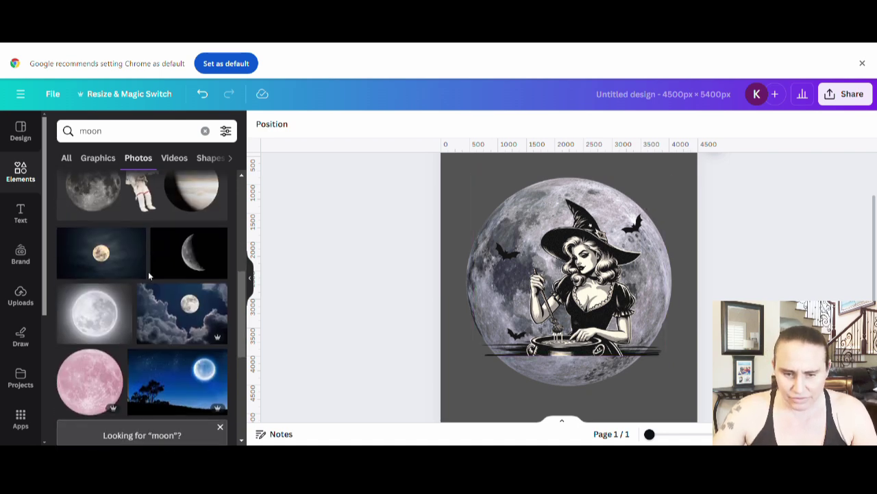
scroll(152, 270, down, 5)
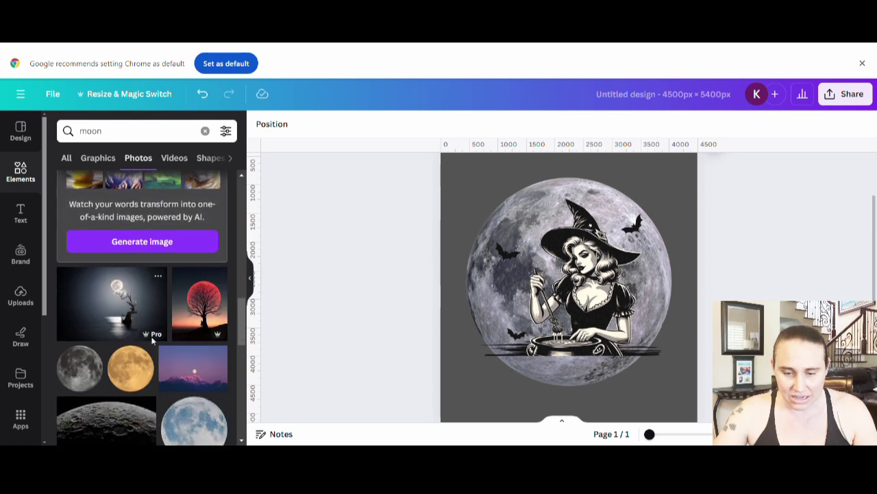
scroll(148, 370, down, 3)
scroll(89, 277, down, 2)
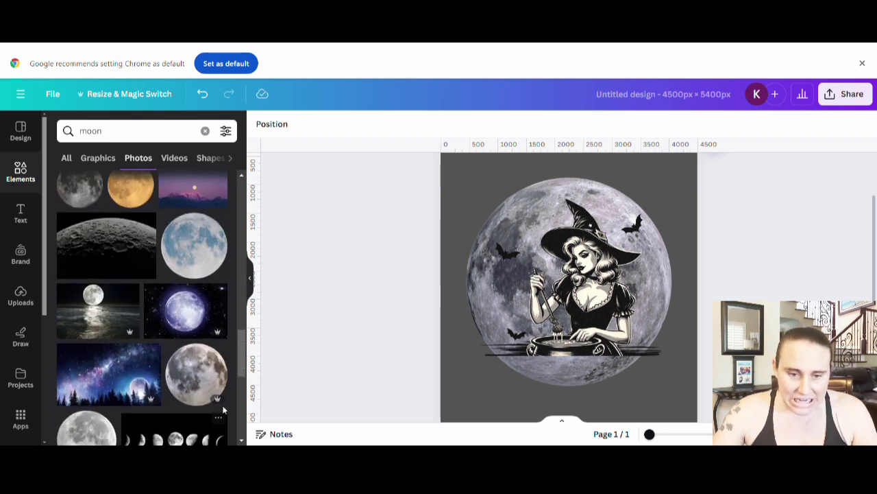
click(97, 158)
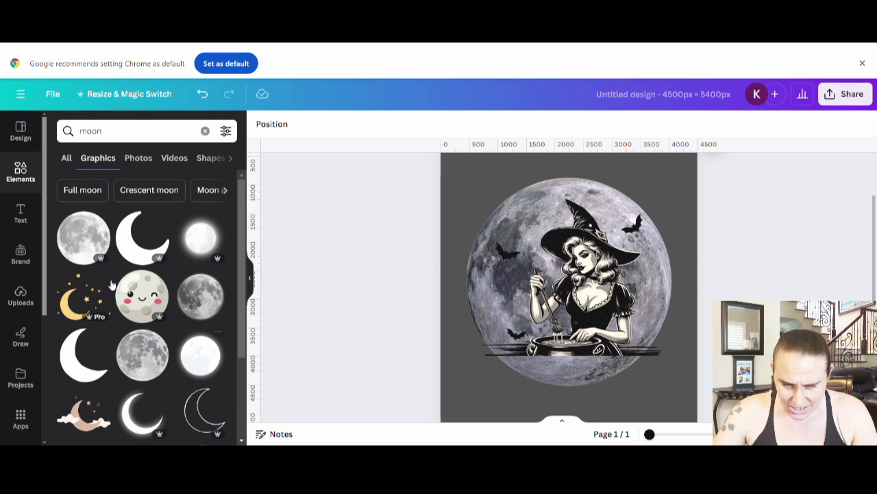
click(199, 296)
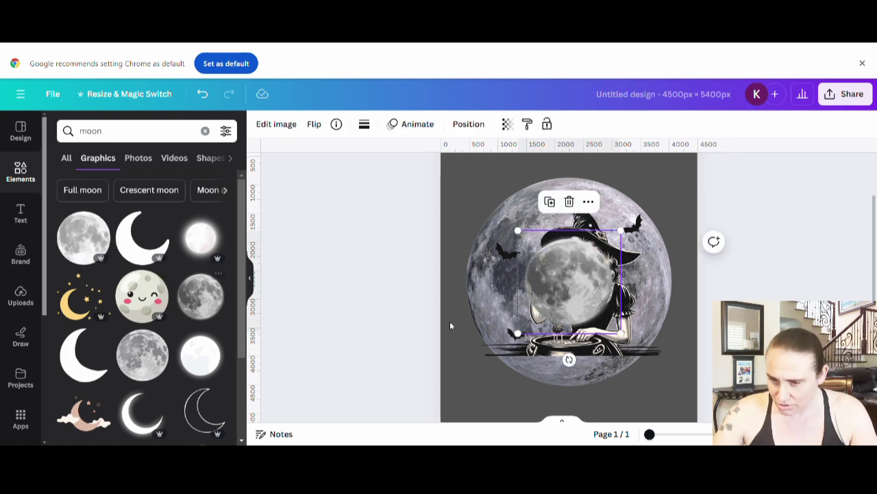
drag(621, 231, 738, 251)
drag(597, 238, 549, 267)
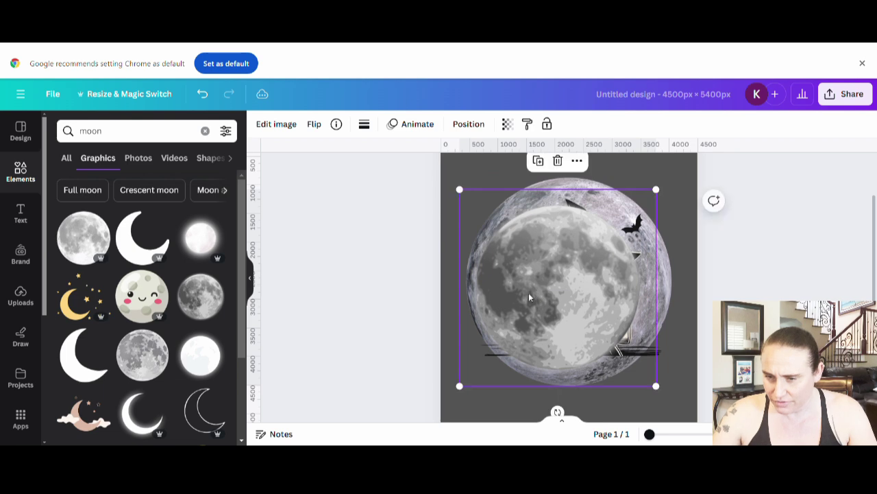
drag(657, 190, 751, 205)
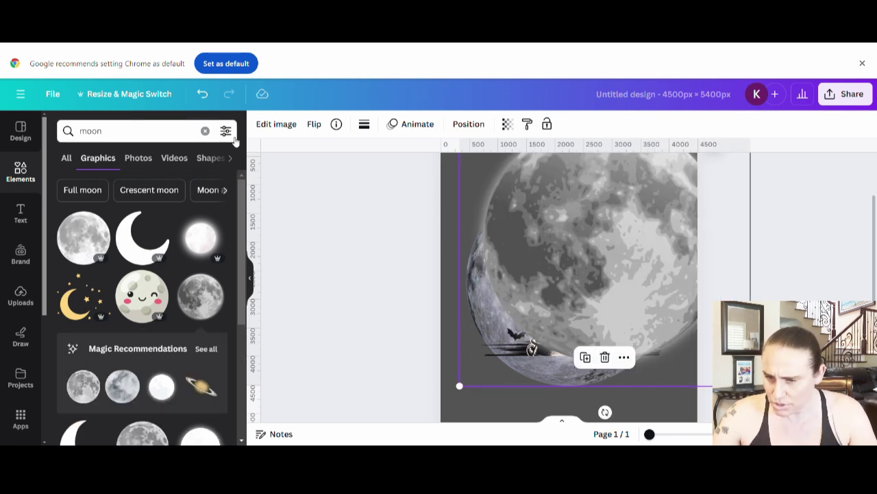
drag(611, 293, 694, 307)
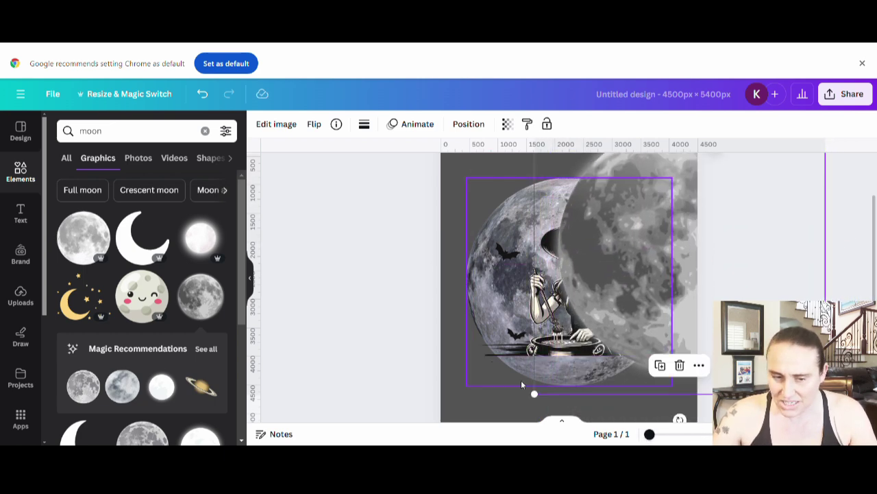
Step: Delete the purplish-gray moon photo and place the glowing gray moon graphic over the witch artwork
click(513, 372)
key(Delete)
drag(637, 307, 546, 336)
scroll(750, 272, down, 2)
drag(725, 354, 663, 286)
scroll(604, 288, up, 3)
key(ctrl+z)
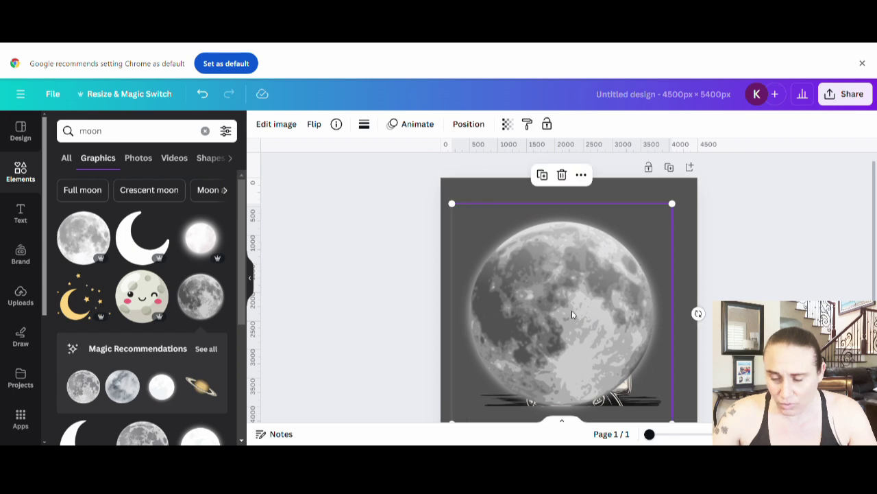
Step: Enlarge the glowing gray moon to nearly the page width, centre it horizontally and send it behind the witch
scroll(631, 374, down, 2)
drag(679, 374, 692, 406)
drag(585, 305, 583, 303)
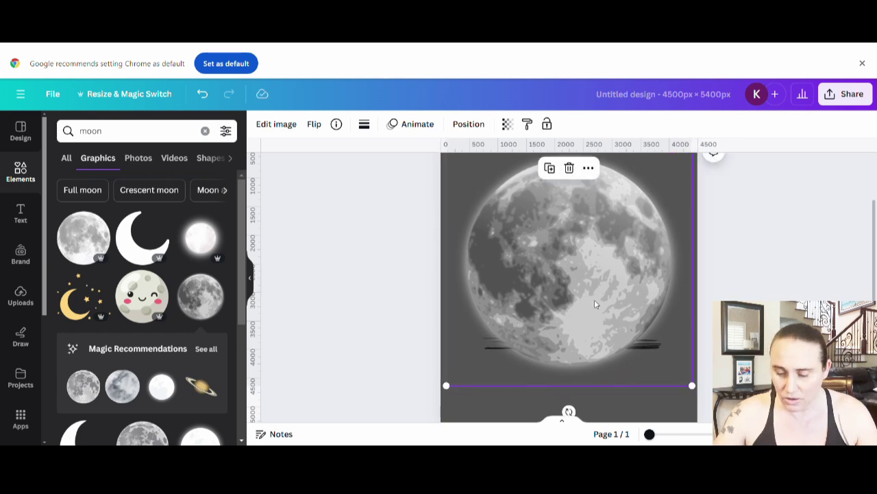
key(ctrl+[)
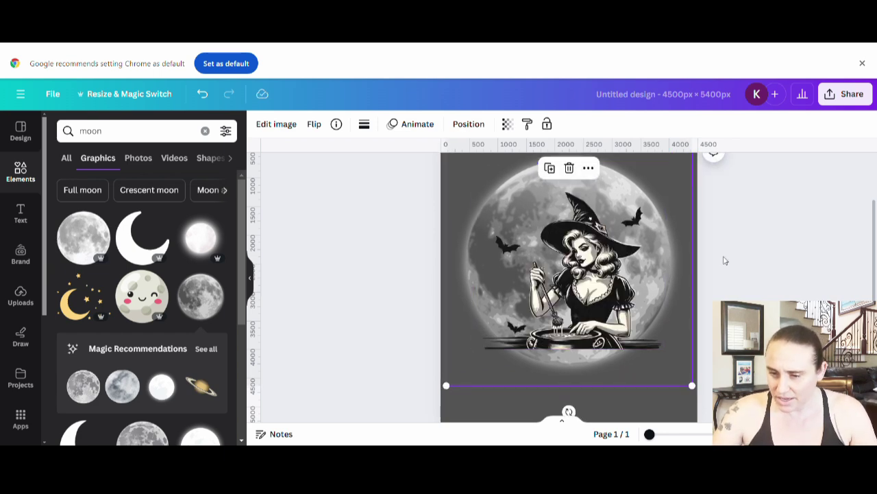
click(775, 253)
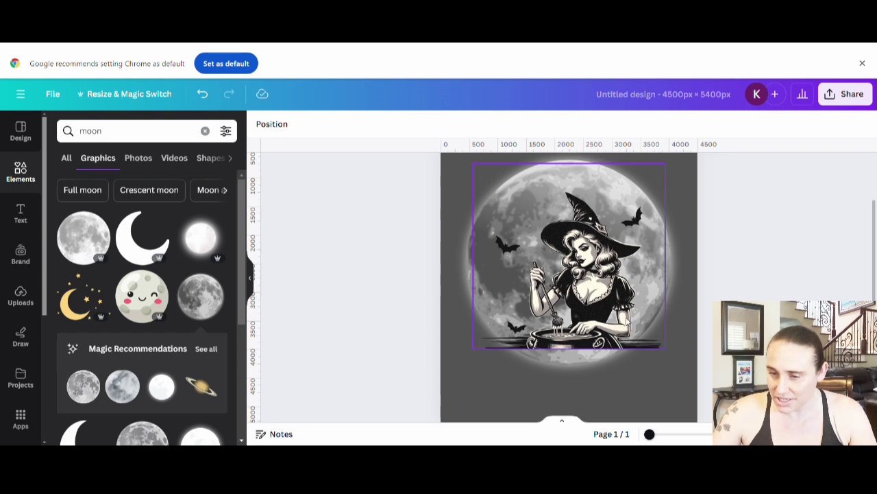
Step: Move the witch artwork slightly up and to the left on the moon
click(652, 311)
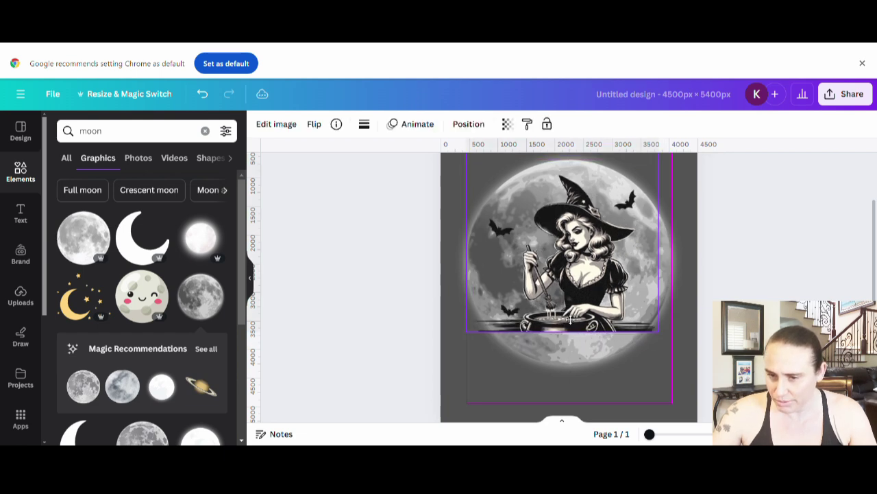
drag(570, 319, 567, 317)
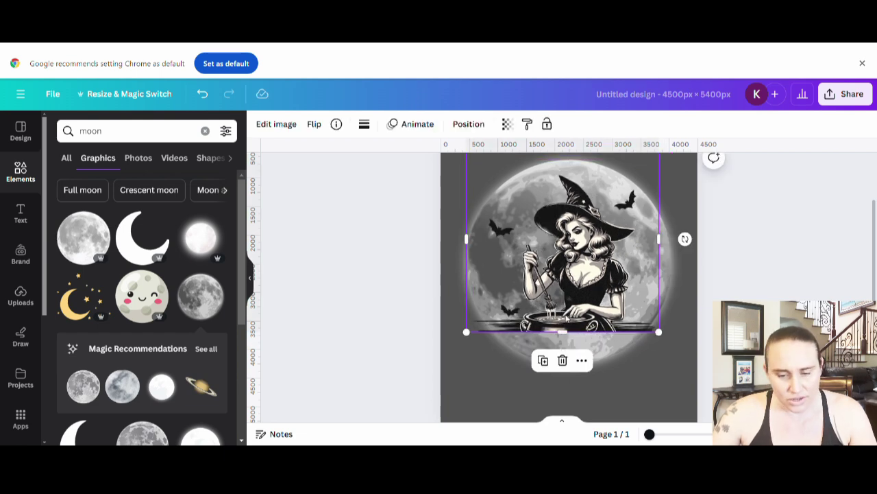
Step: Replace the glowing moon with the lighter, sharp-edged full moon graphic from further down the results, enlarged and centred across the page
scroll(171, 370, down, 3)
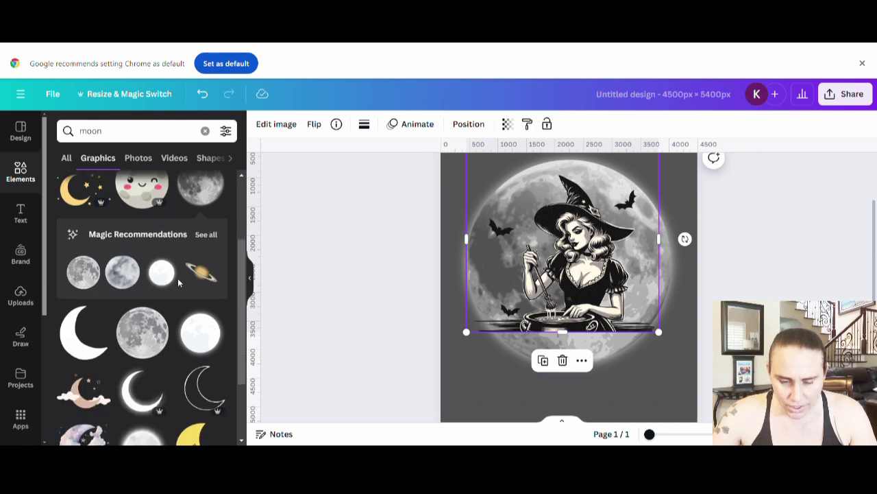
click(159, 317)
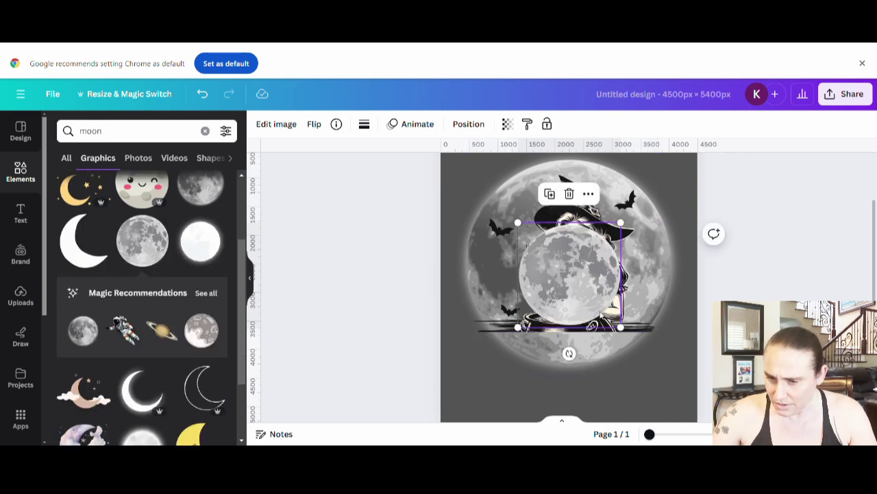
drag(621, 327, 686, 366)
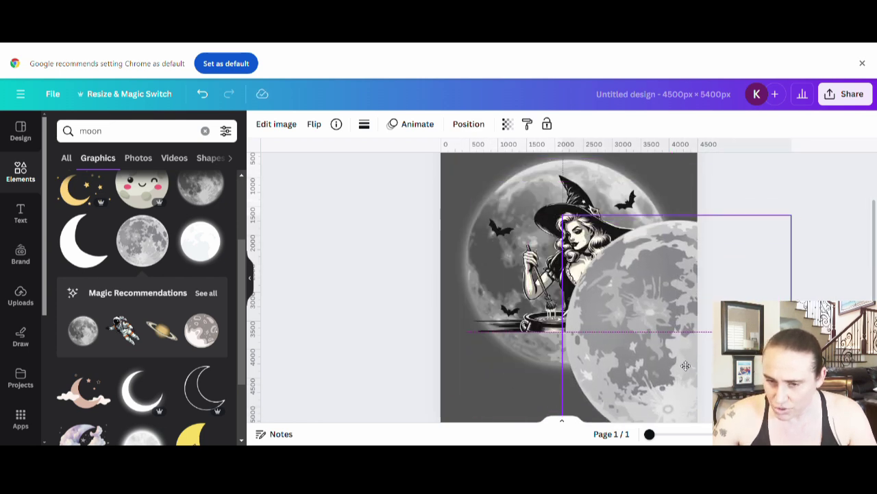
click(462, 259)
key(Delete)
drag(686, 334, 615, 349)
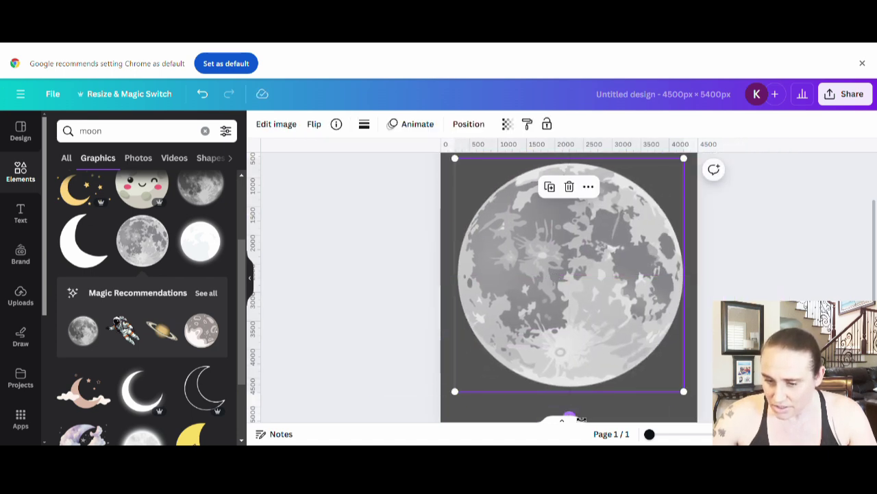
Step: Rotate the new moon 90 degrees clockwise and send it behind the witch artwork
drag(571, 418, 468, 284)
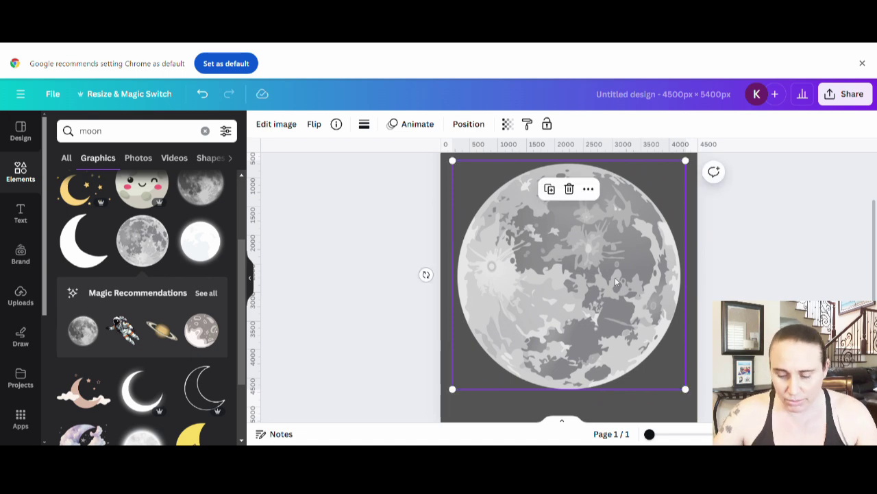
key(ctrl+[)
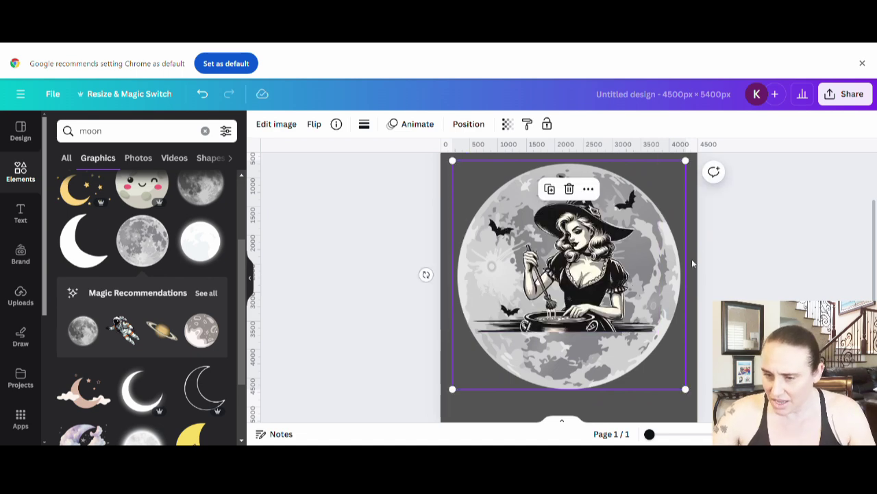
click(731, 270)
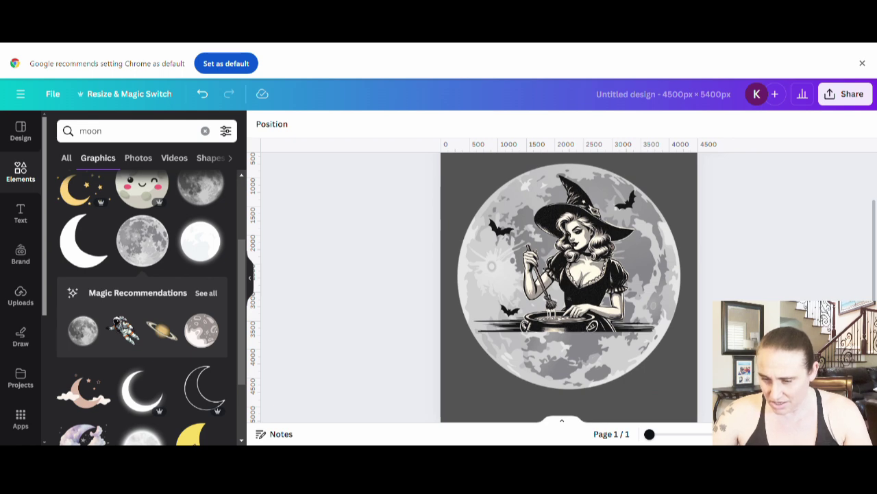
Step: Shrink the moon slightly and recentre it horizontally behind the witch
click(651, 354)
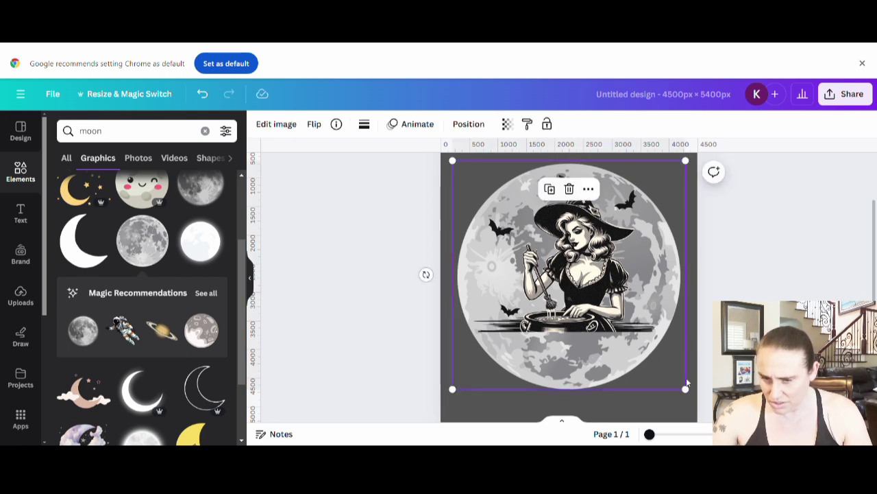
drag(688, 393, 681, 378)
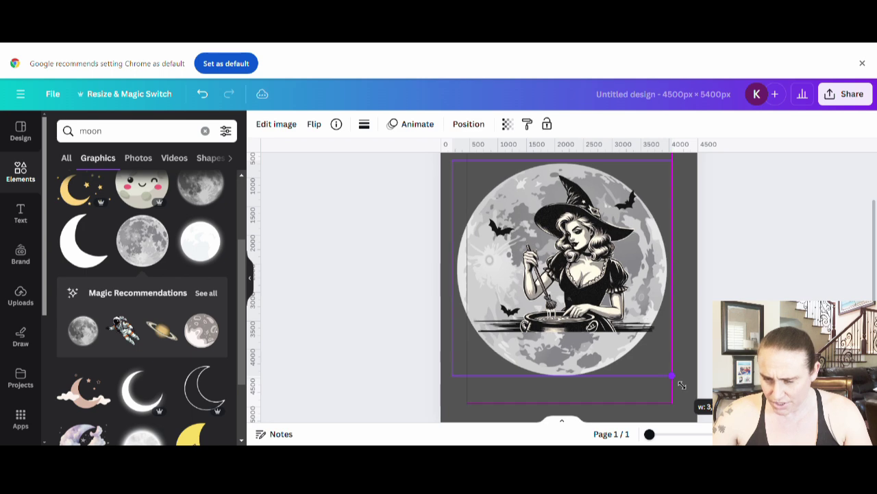
drag(576, 357, 580, 357)
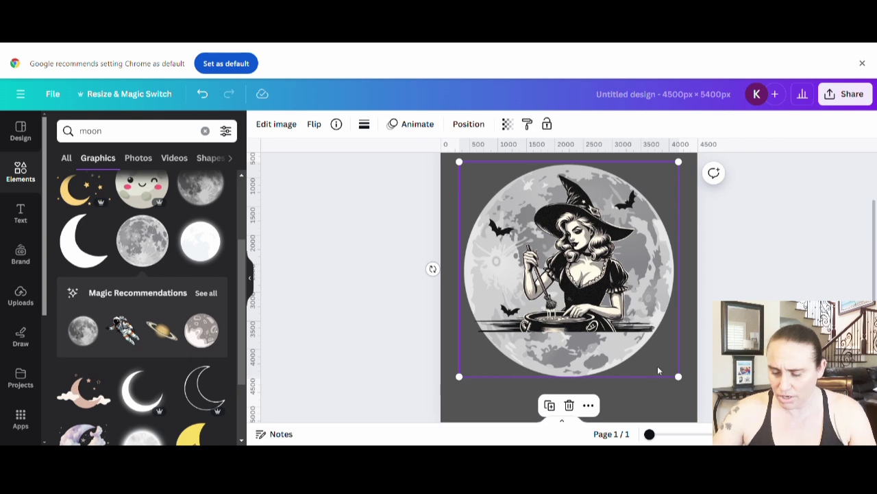
key(Escape)
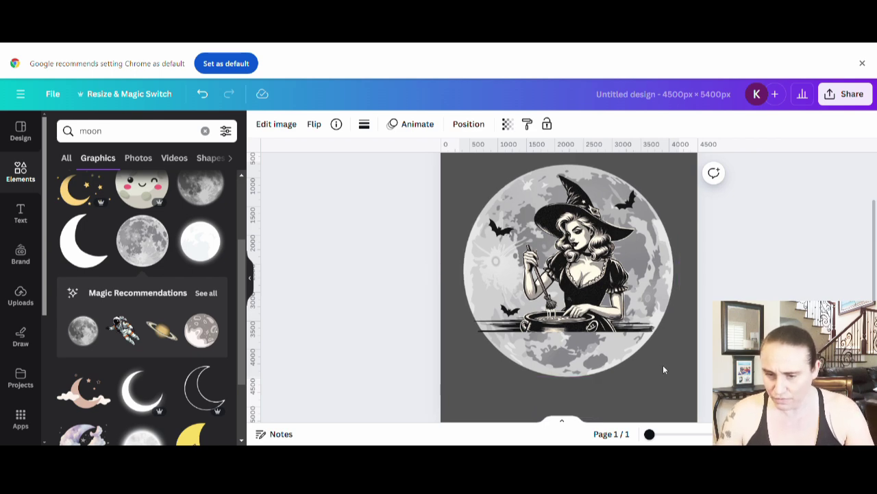
click(663, 370)
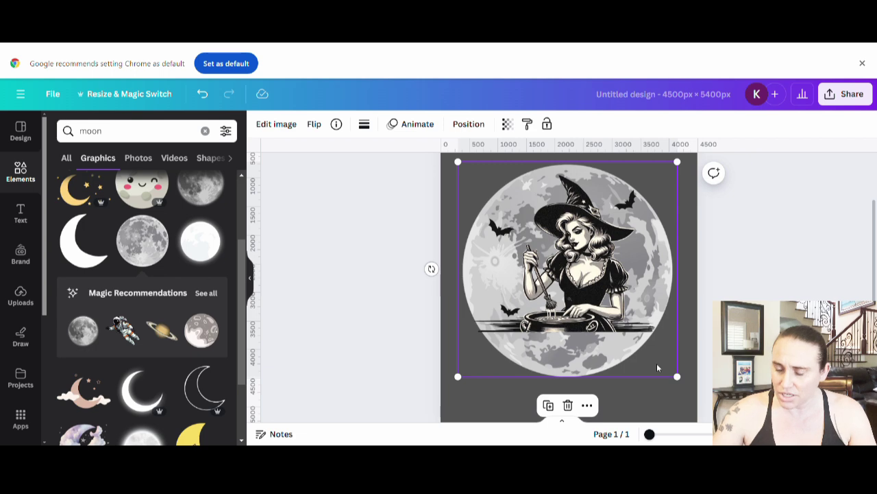
Step: Crop the lower part of the moon so its bottom edge aligns with the table line under the cauldron
double_click(656, 366)
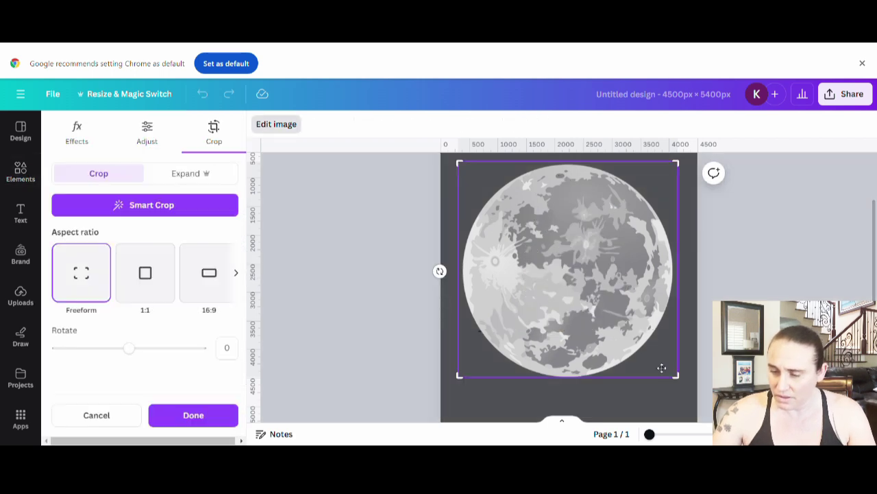
drag(684, 382, 710, 335)
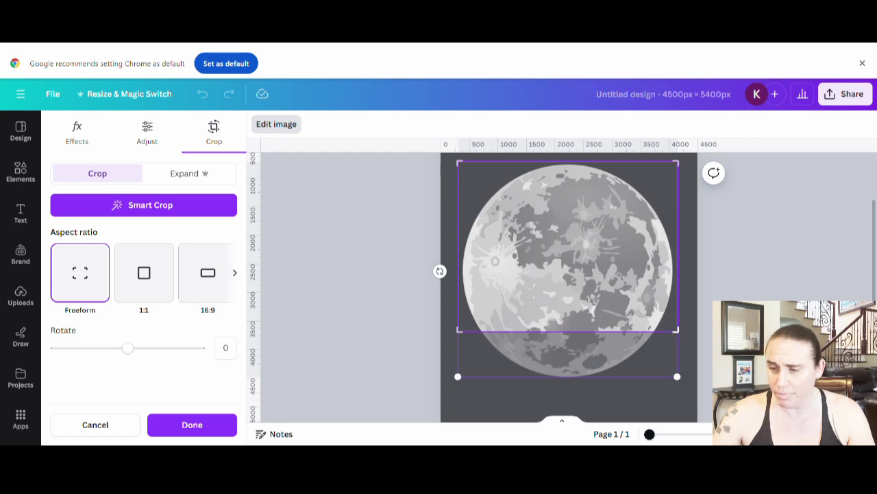
click(776, 280)
click(746, 281)
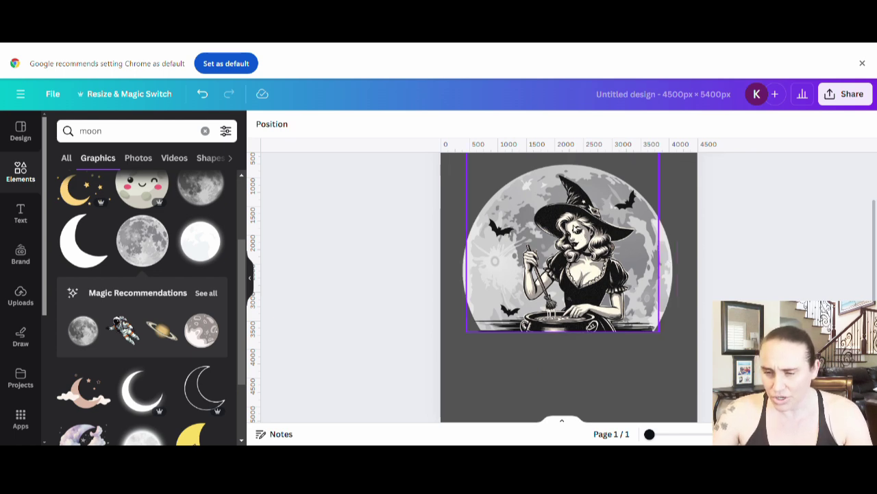
Step: Reduce the witch artwork's saturation to -76
click(587, 263)
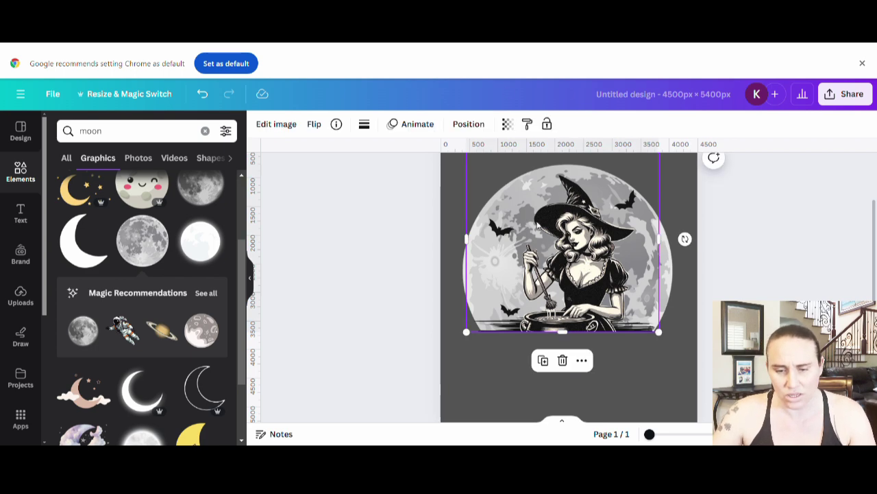
click(276, 123)
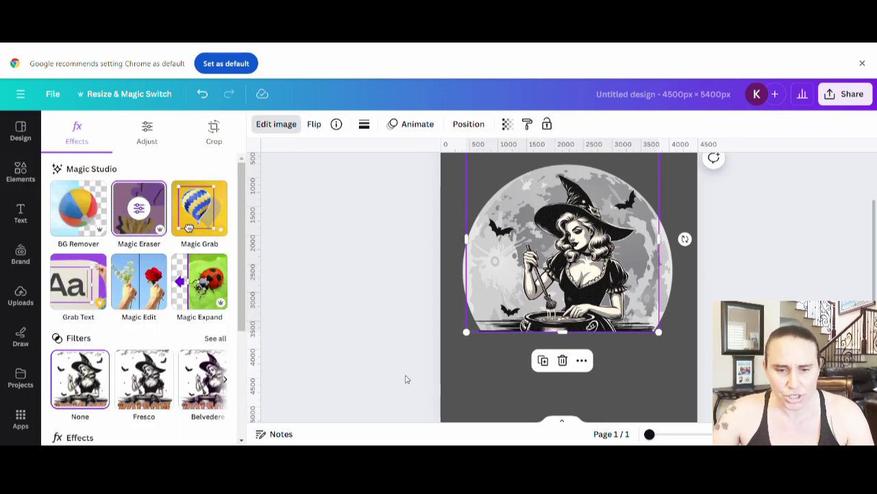
click(144, 132)
scroll(198, 311, down, 1)
scroll(198, 311, down, 5)
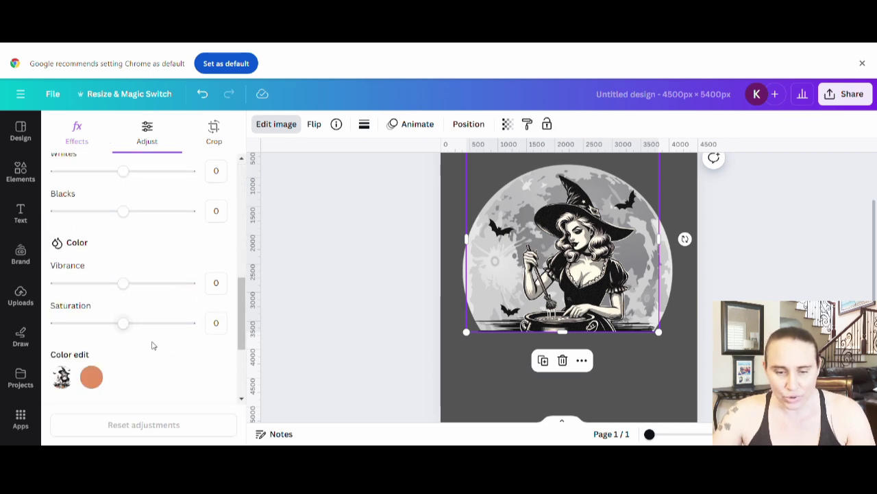
drag(122, 327, 74, 327)
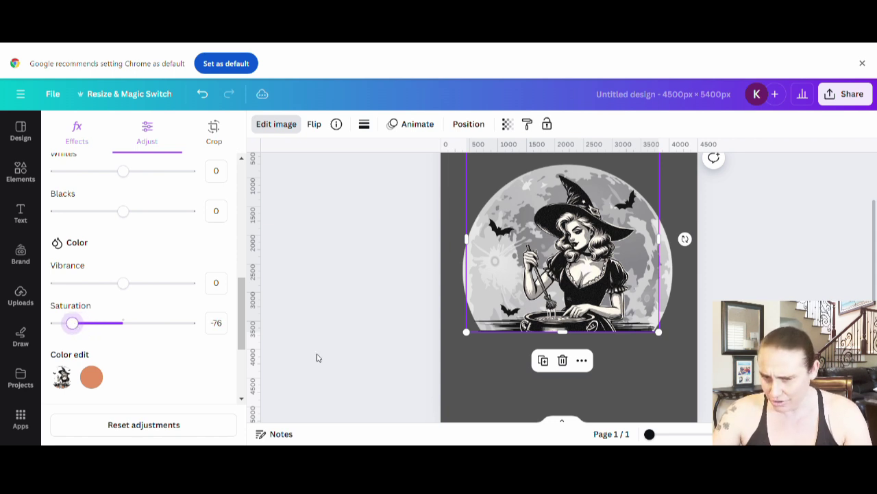
click(490, 384)
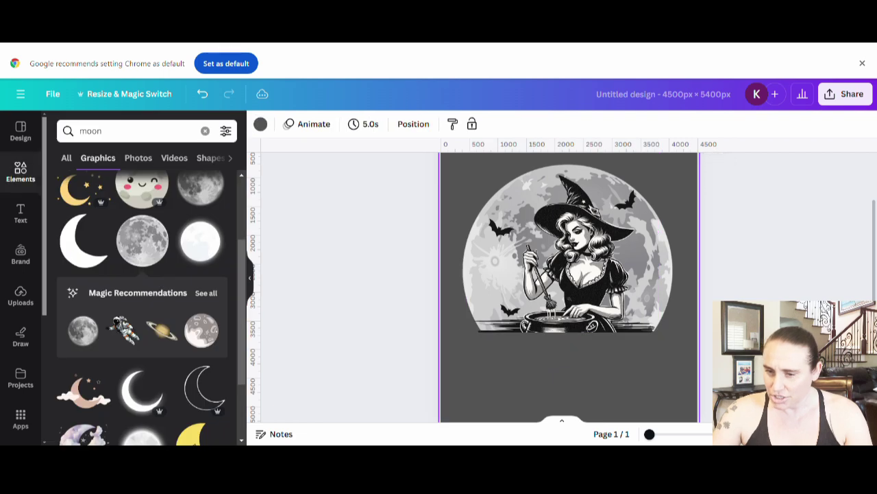
Step: Set the moon's brightness to 15 and raise its contrast
click(674, 291)
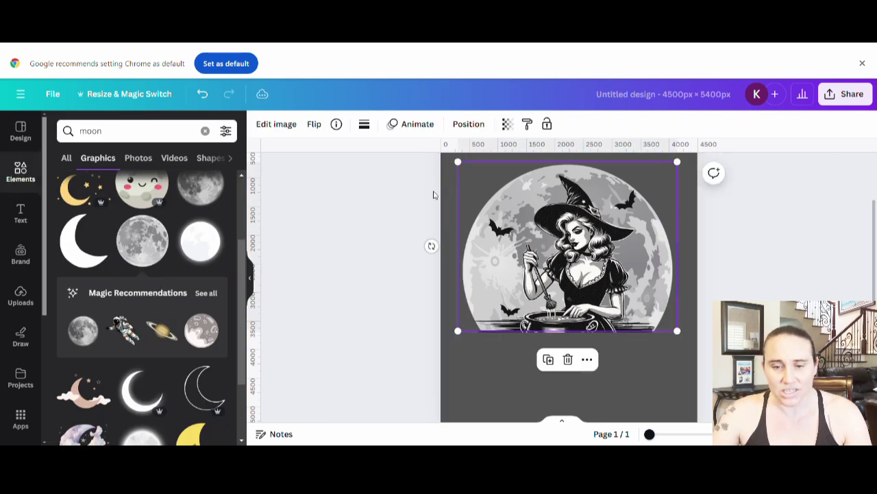
click(276, 124)
scroll(159, 296, down, 3)
scroll(159, 296, down, 2)
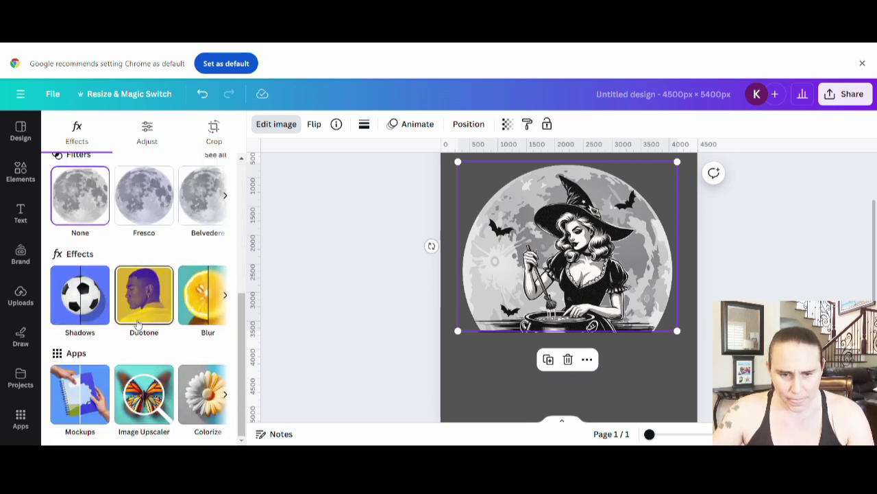
scroll(116, 271, up, 4)
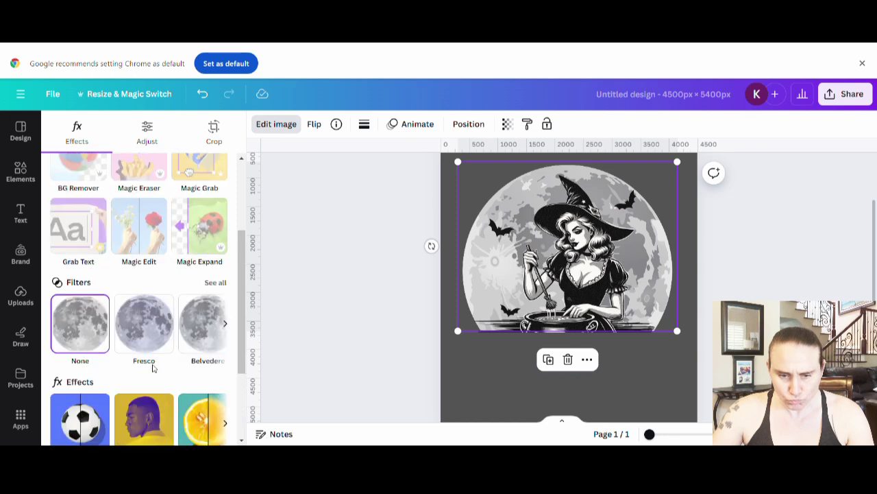
click(150, 134)
scroll(181, 227, down, 5)
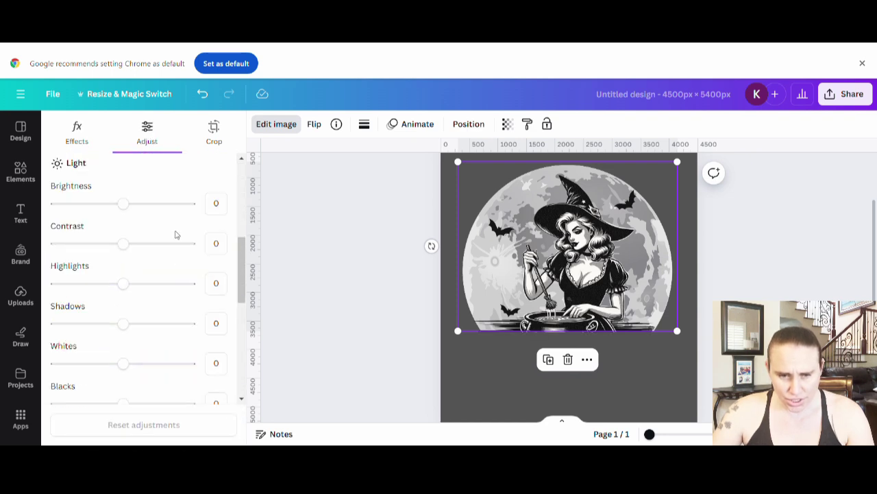
drag(134, 212, 137, 212)
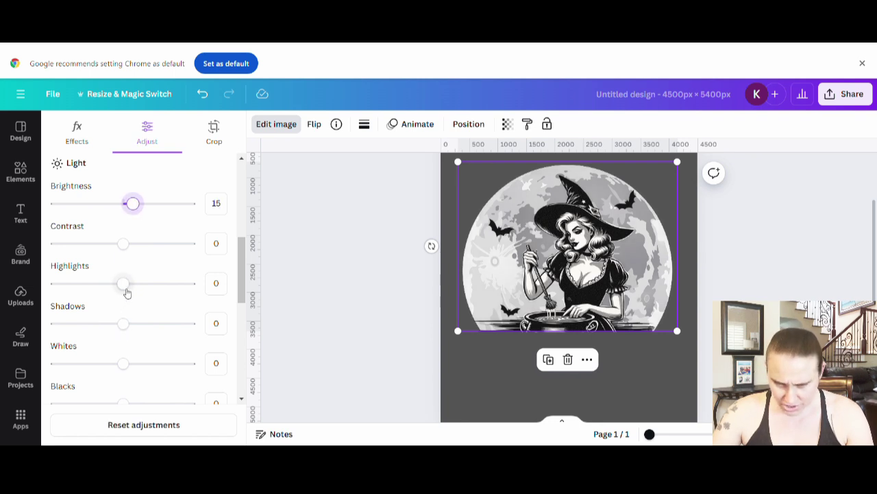
drag(124, 243, 169, 246)
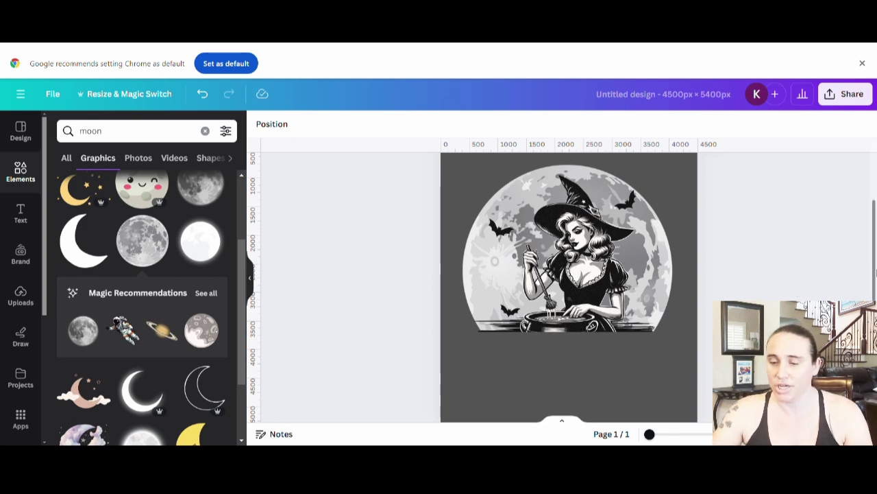
Step: Change the page background to solid black from the default colours
click(677, 380)
click(260, 127)
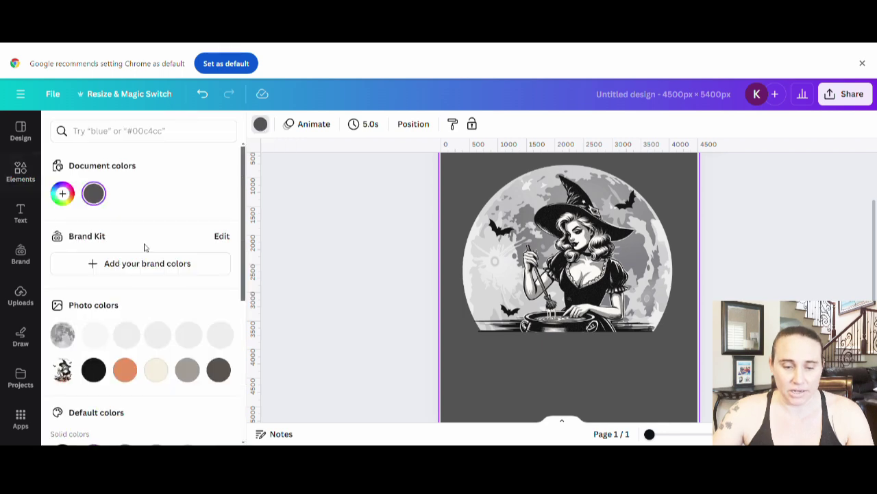
scroll(59, 350, down, 3)
click(62, 339)
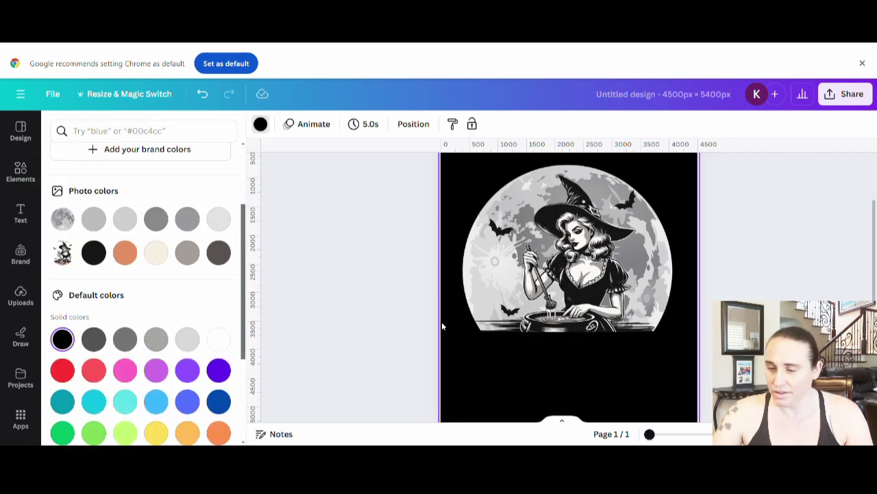
click(706, 336)
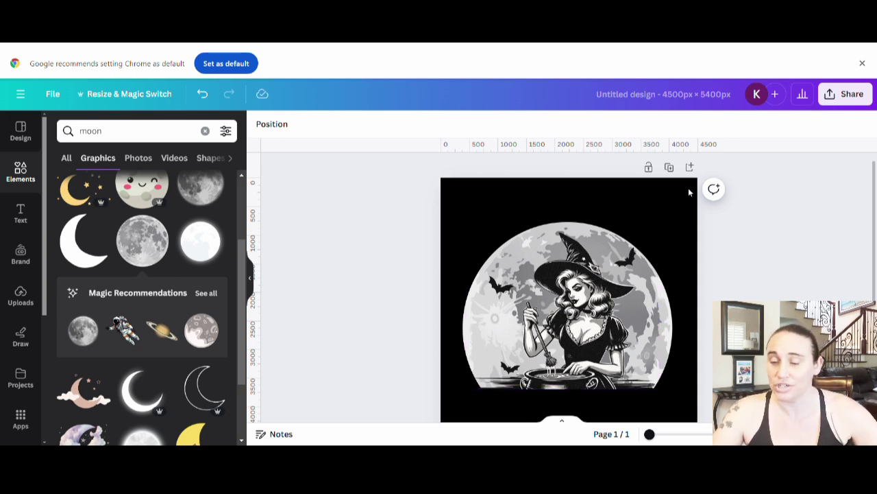
scroll(688, 188, down, 2)
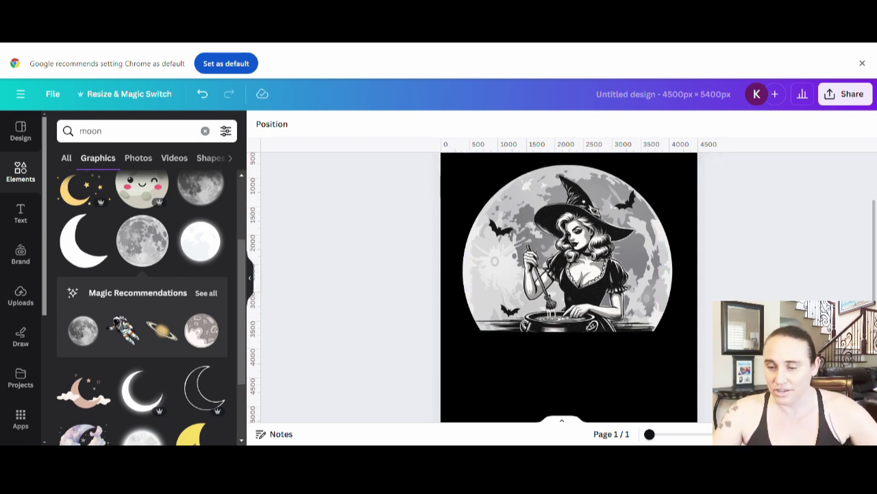
scroll(682, 277, up, 1)
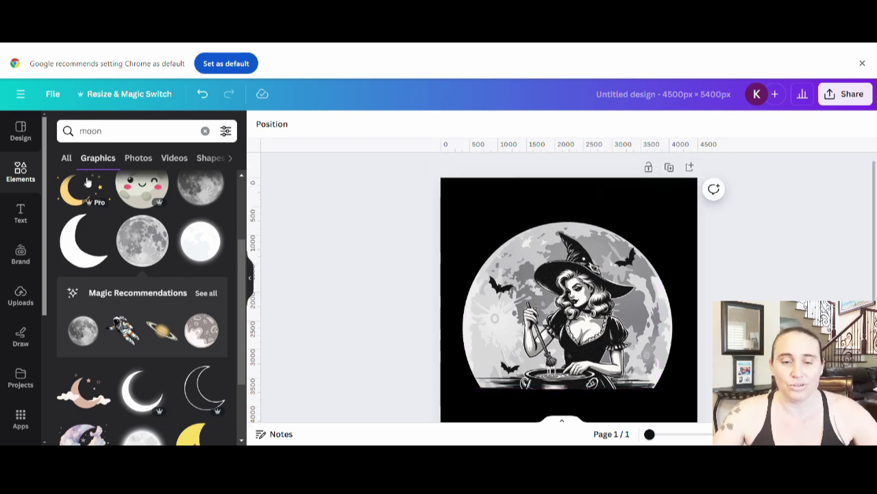
Step: Search the graphics library for an orange circle and browse the results for a gradient backdrop
click(83, 131)
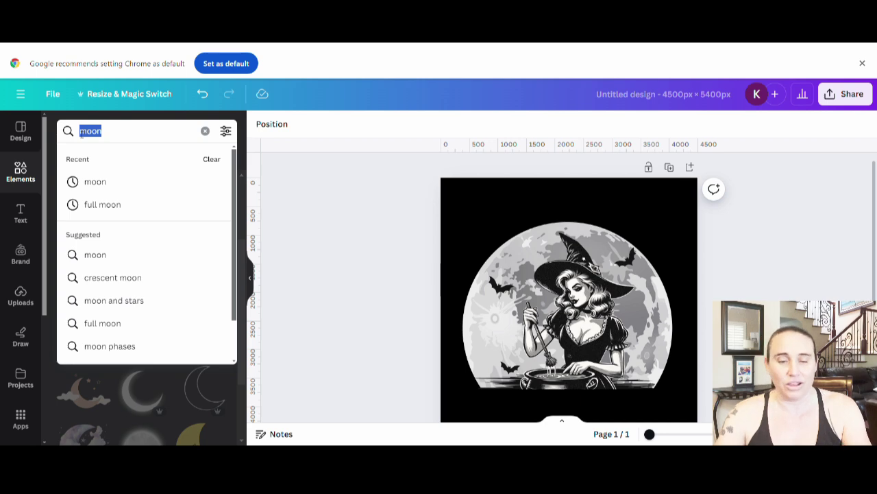
text(orge)
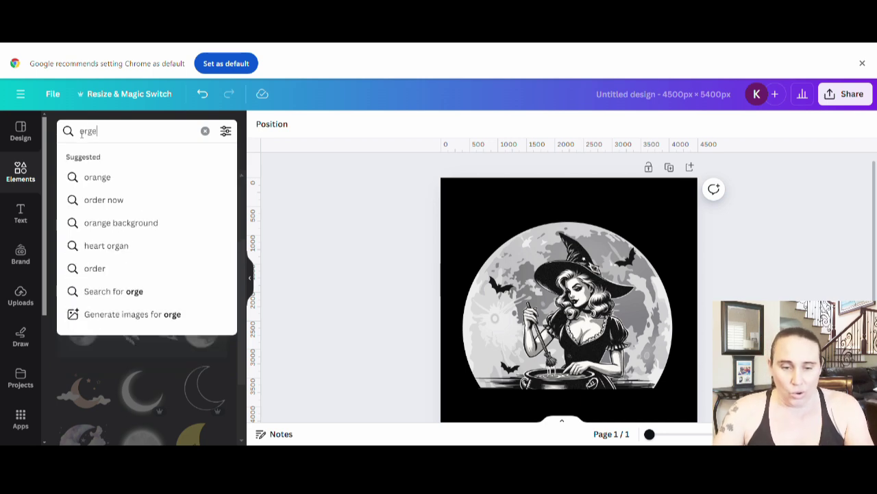
key(BackSpace)
key(BackSpace)
text(r)
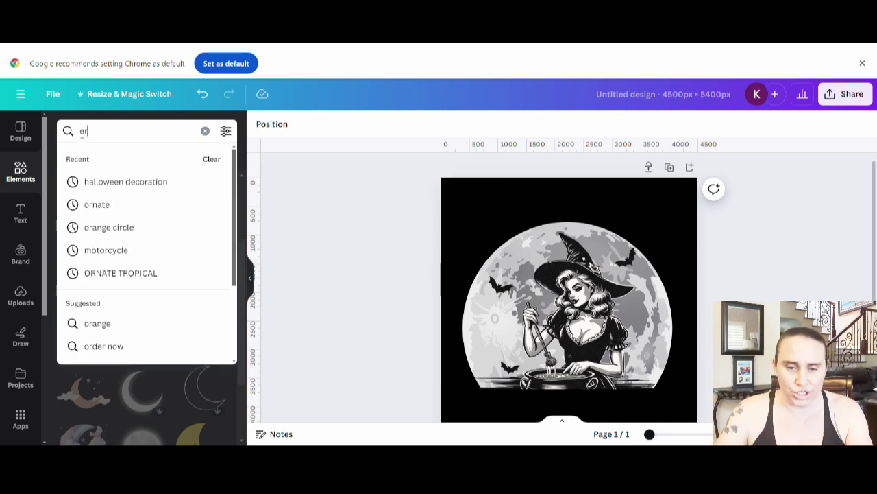
text(ance circle)
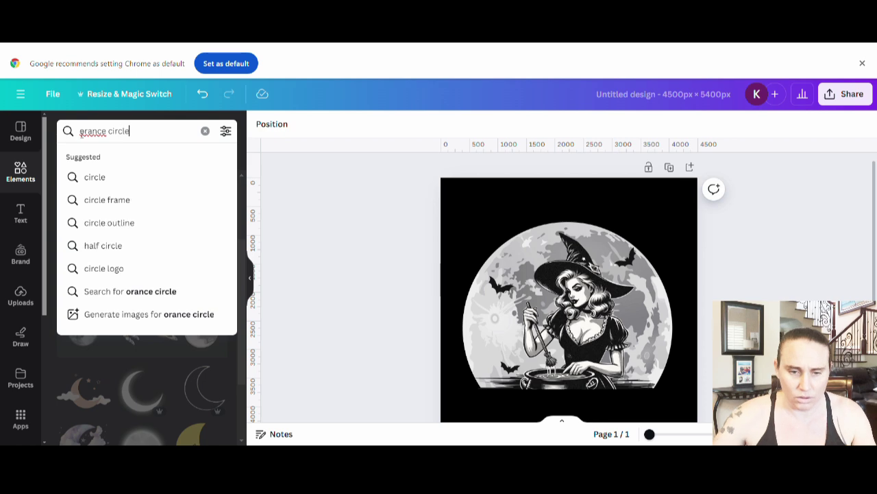
key(Return)
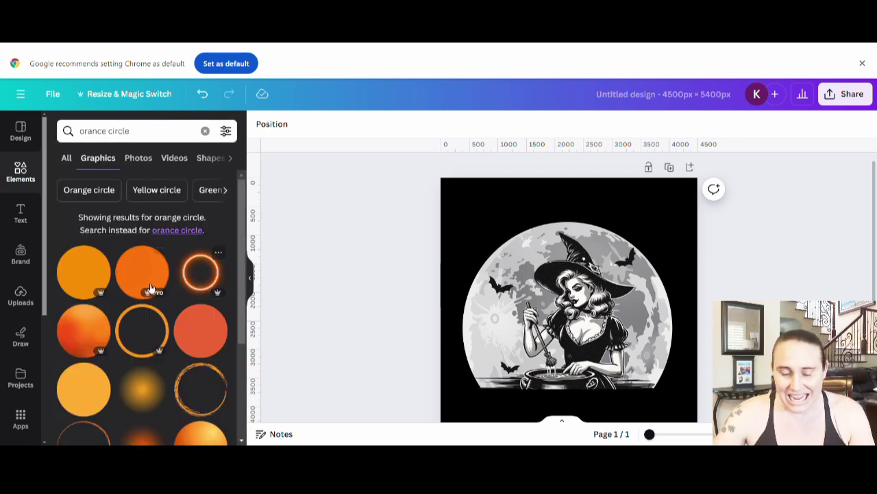
scroll(168, 274, down, 1)
scroll(170, 295, down, 2)
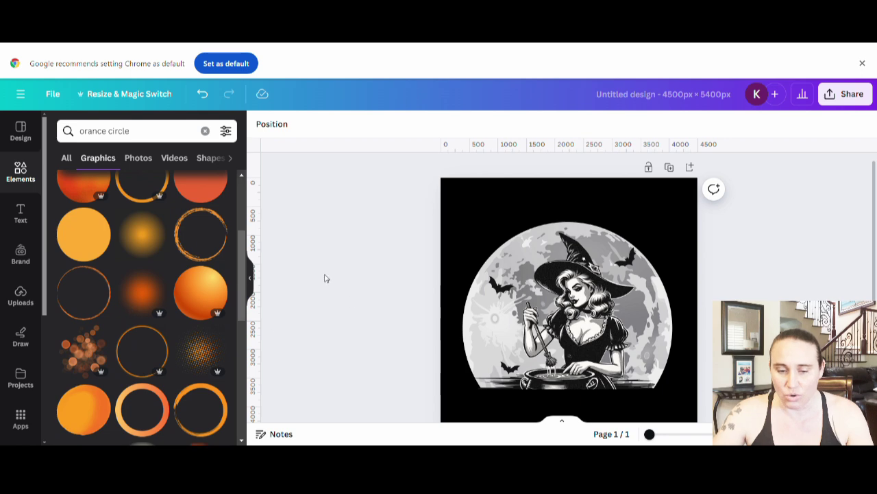
scroll(190, 240, down, 5)
scroll(190, 240, down, 5)
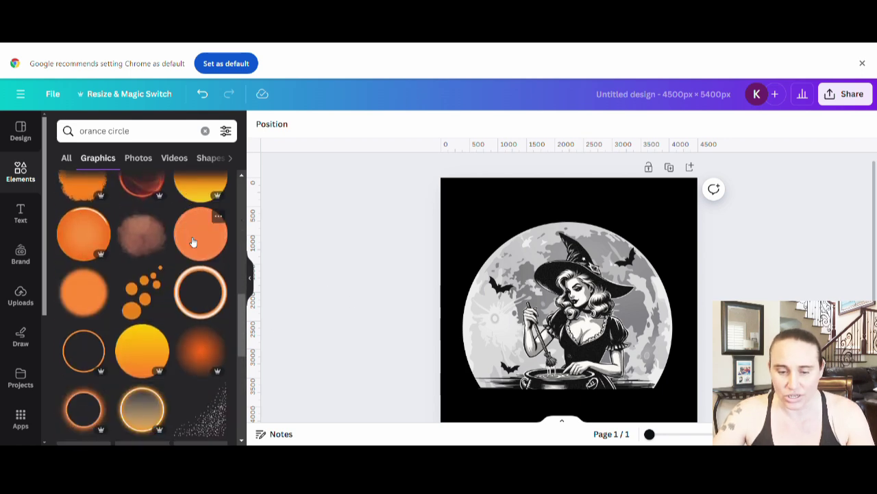
scroll(138, 271, down, 3)
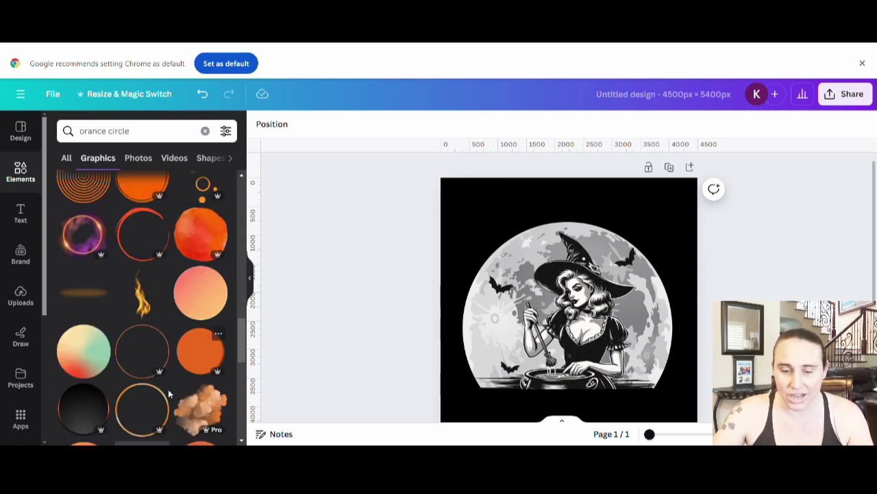
scroll(194, 305, down, 4)
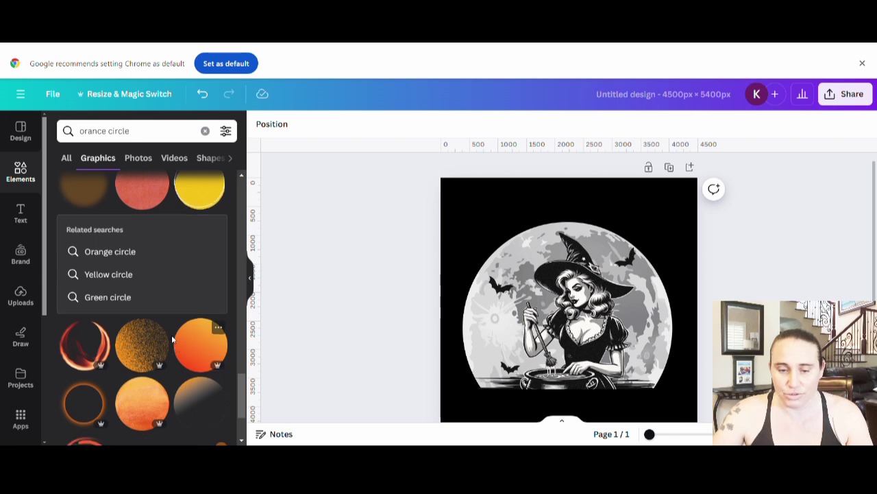
scroll(194, 305, down, 2)
Step: Try the orange-to-red gradient circle as a backdrop between the witch artwork and the moon
click(201, 287)
drag(615, 343, 619, 337)
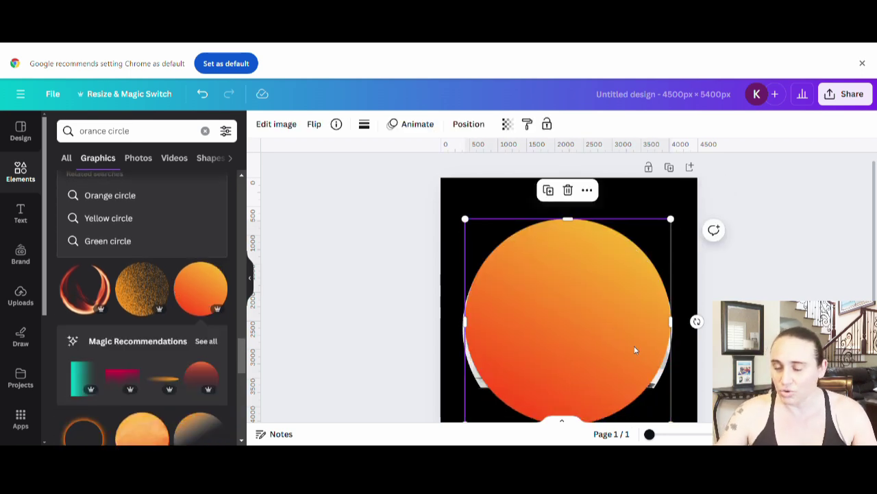
key(ctrl+bracketleft)
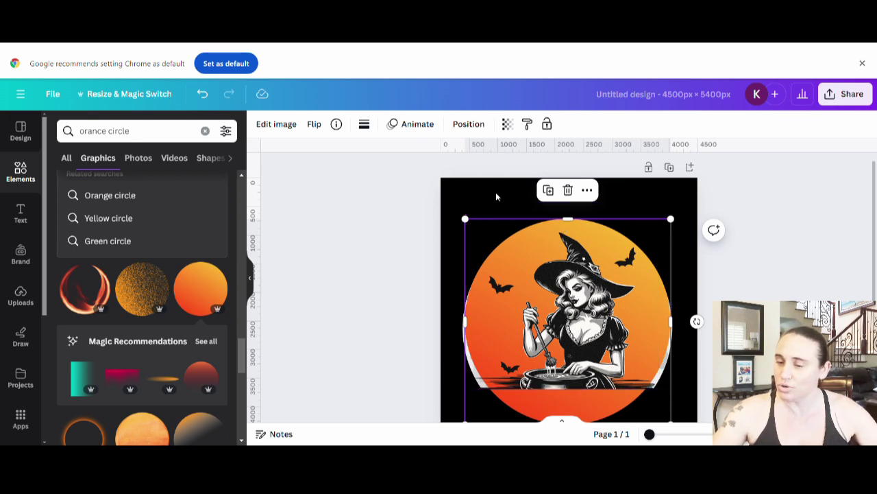
scroll(826, 253, down, 2)
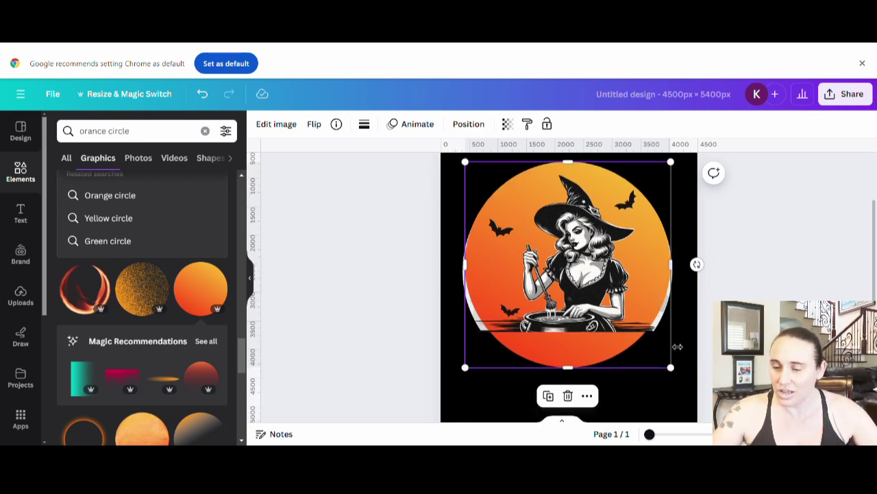
drag(578, 360, 10, 290)
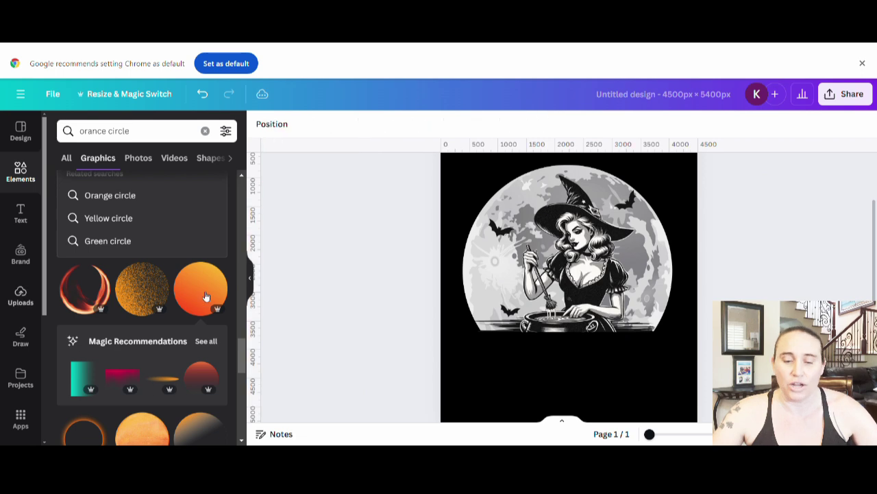
Step: Browse further through the orange circle graphics for an alternative backdrop
scroll(170, 291, down, 3)
scroll(167, 285, down, 3)
scroll(146, 377, down, 3)
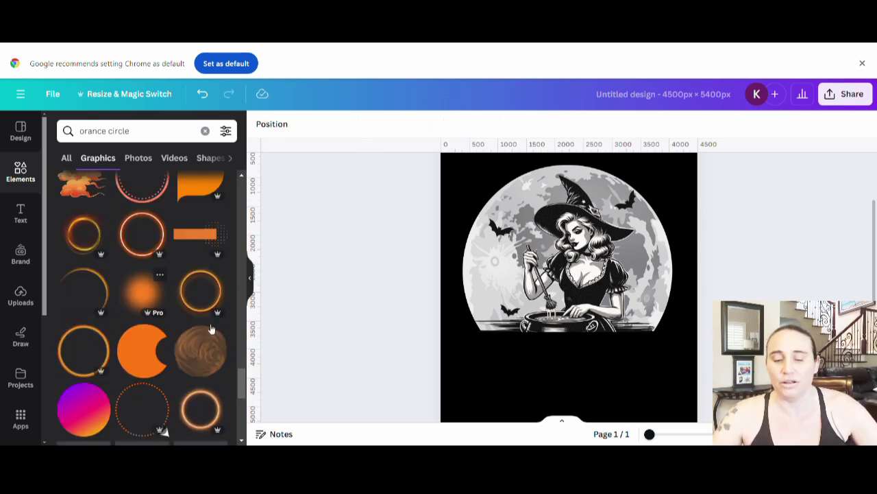
scroll(204, 426, down, 3)
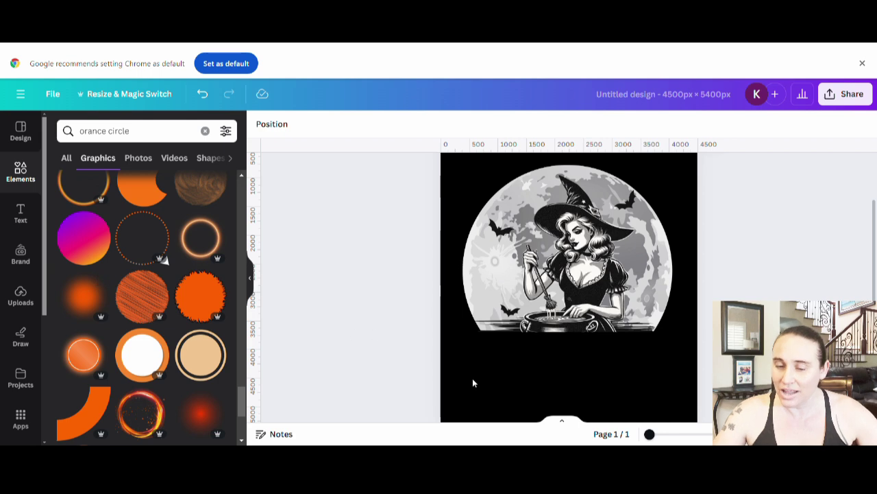
Step: Hide the elements list and group the witch artwork with the moon
click(507, 389)
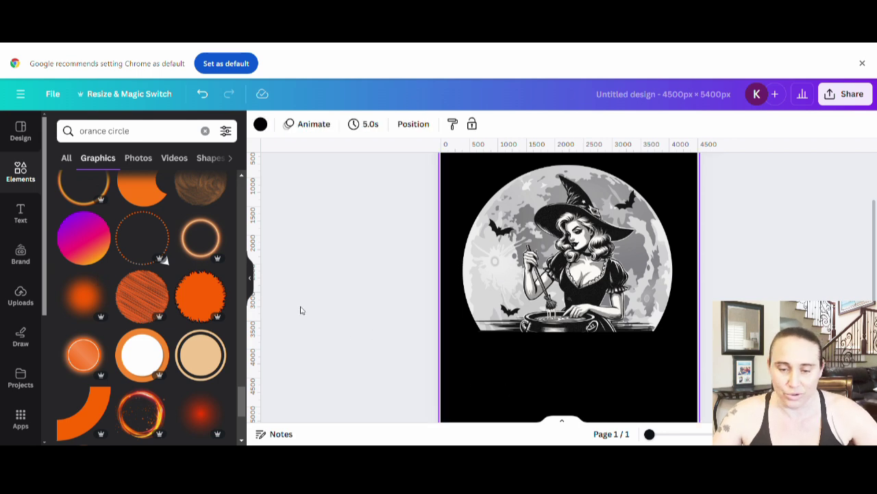
click(249, 281)
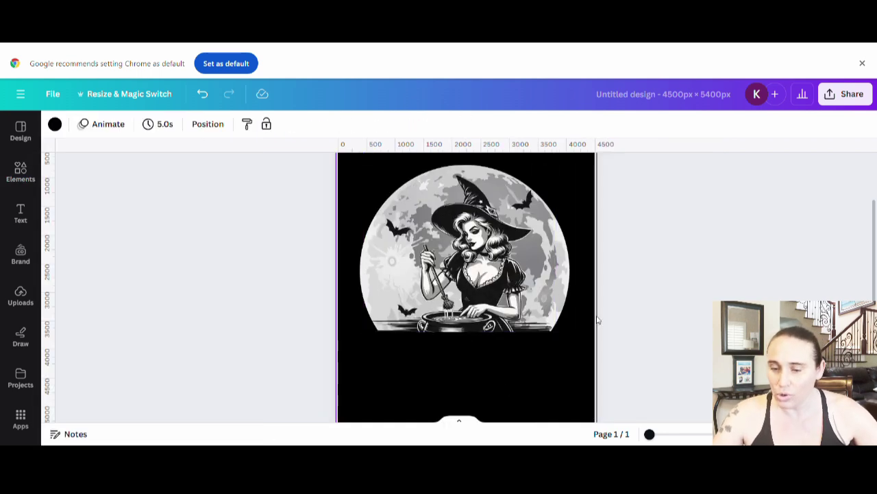
scroll(620, 316, up, 1)
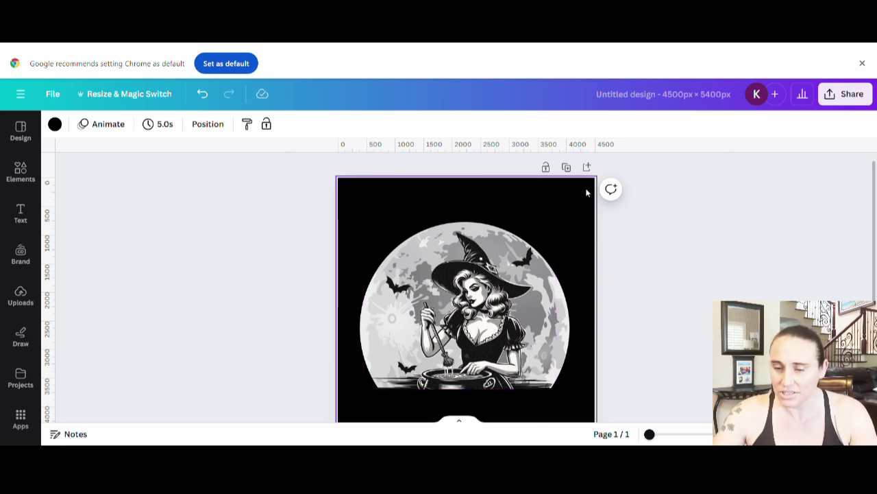
drag(587, 188, 413, 352)
click(436, 176)
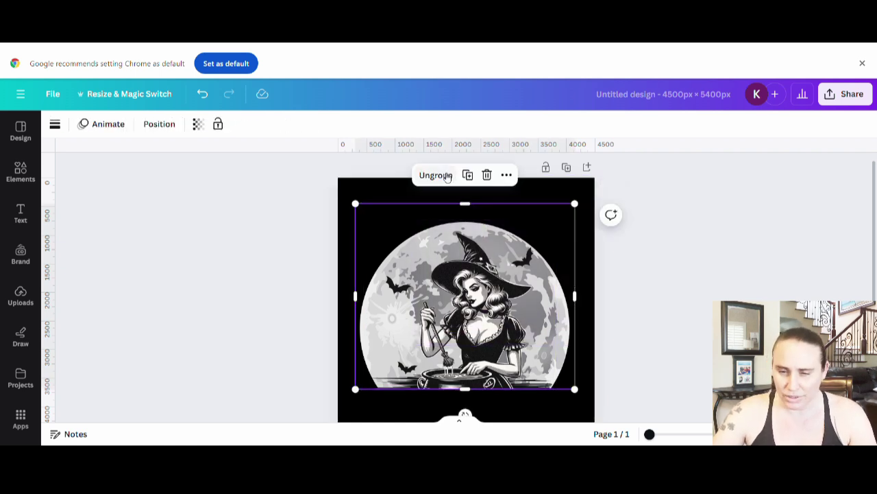
Step: Shrink the witch and moon group to about 3200 px wide and centre it horizontally on the page
drag(360, 204, 391, 231)
mouse_move(544, 356)
mouse_down()
mouse_move(533, 341)
mouse_move(528, 356)
mouse_up()
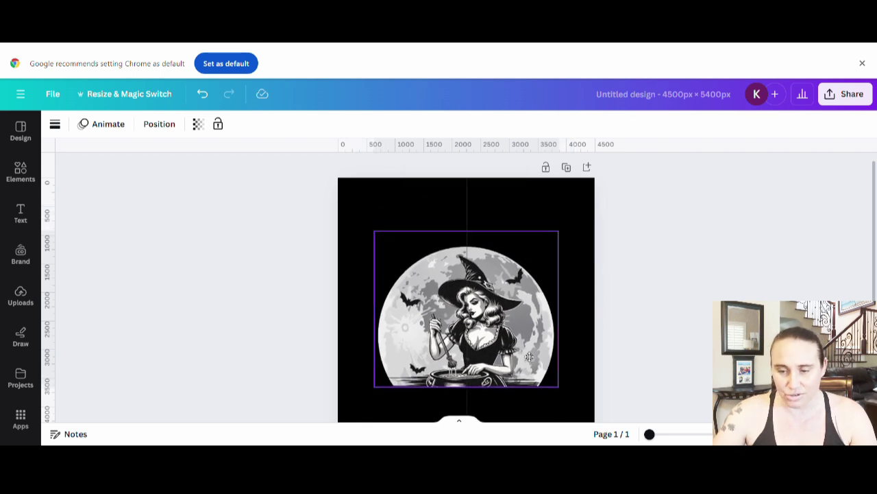
click(691, 280)
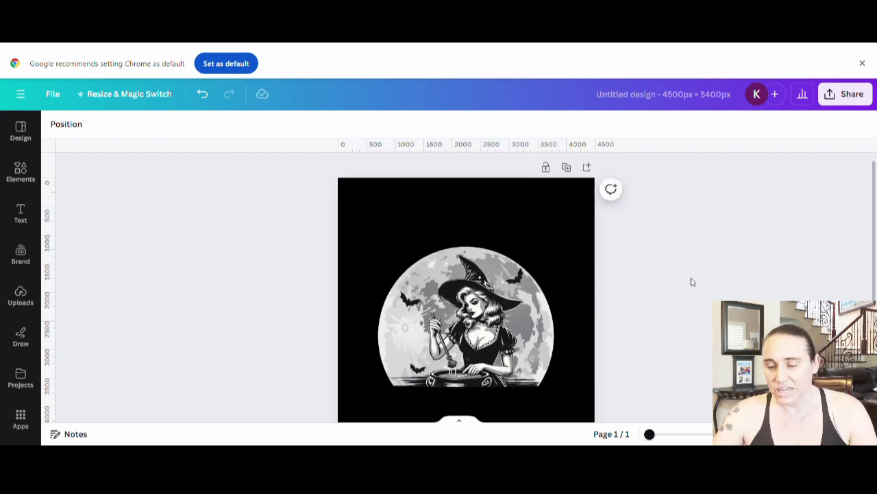
scroll(691, 281, down, 3)
scroll(644, 301, up, 2)
scroll(604, 264, up, 2)
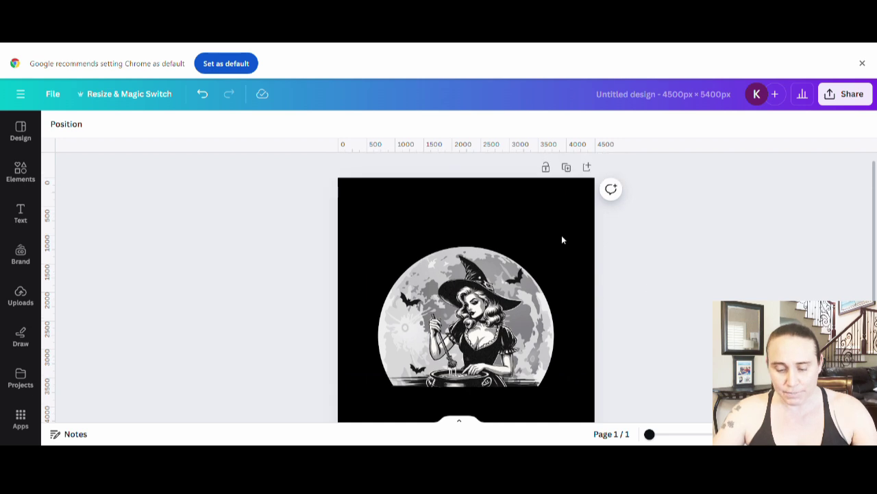
Step: Add the text line "IF YOU CAN'T KILL THEM WITH KINDNESS" and place it above the moon
click(564, 217)
key(t)
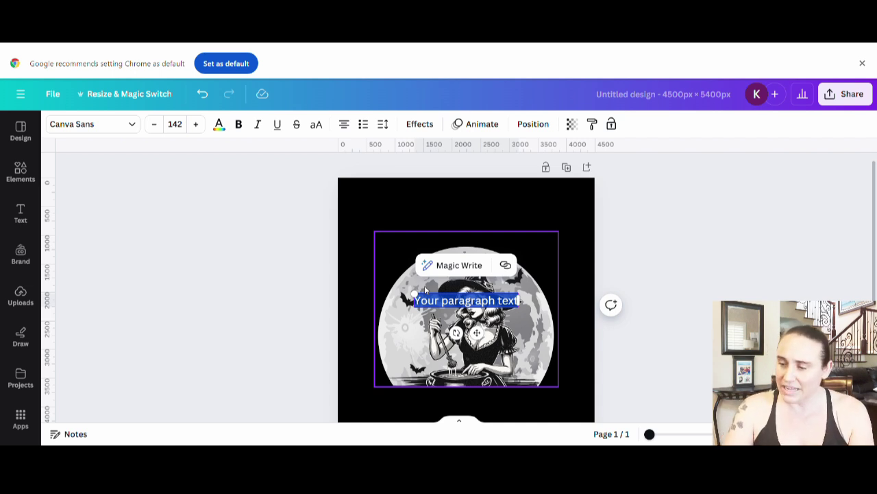
text(Cau)
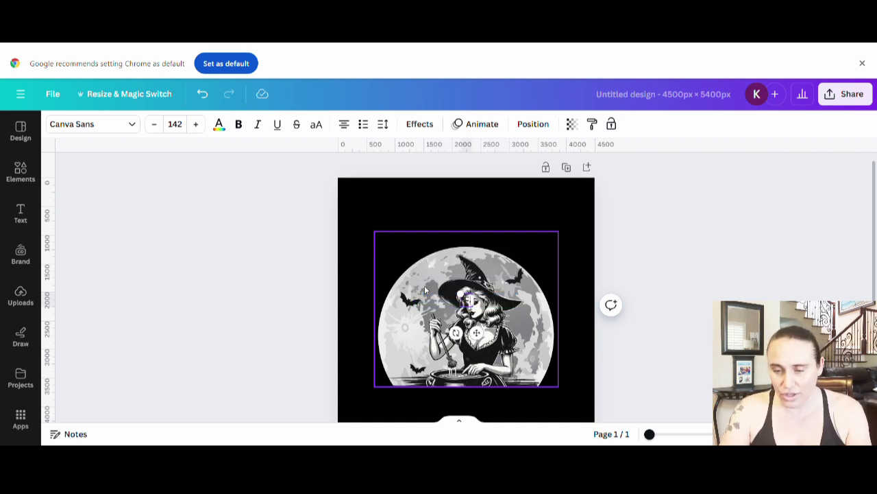
text(ldron Crew)
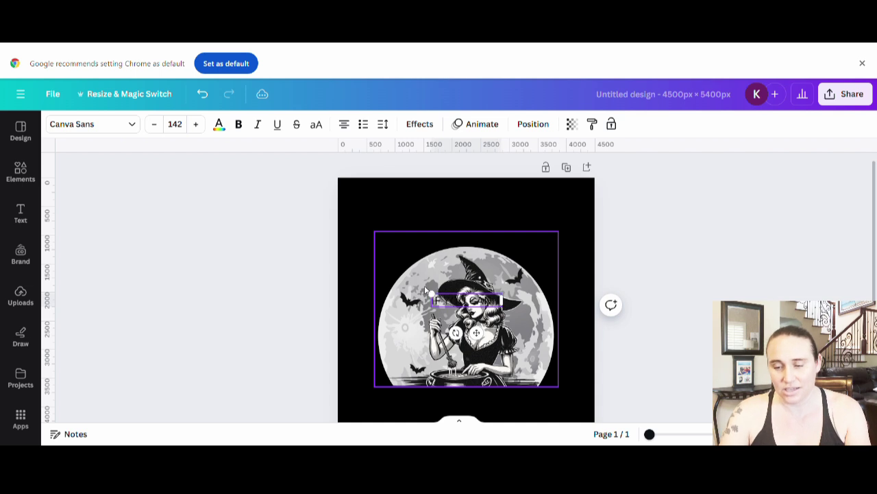
text( WITH H)
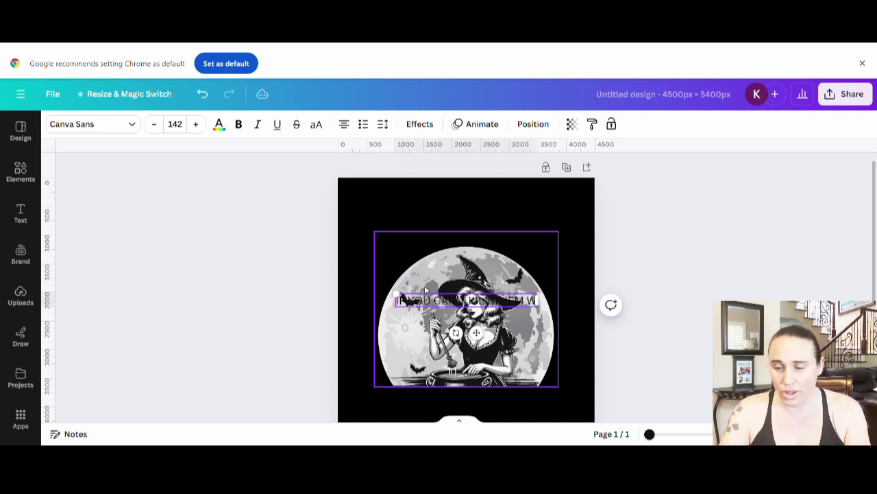
text(INDNESS)
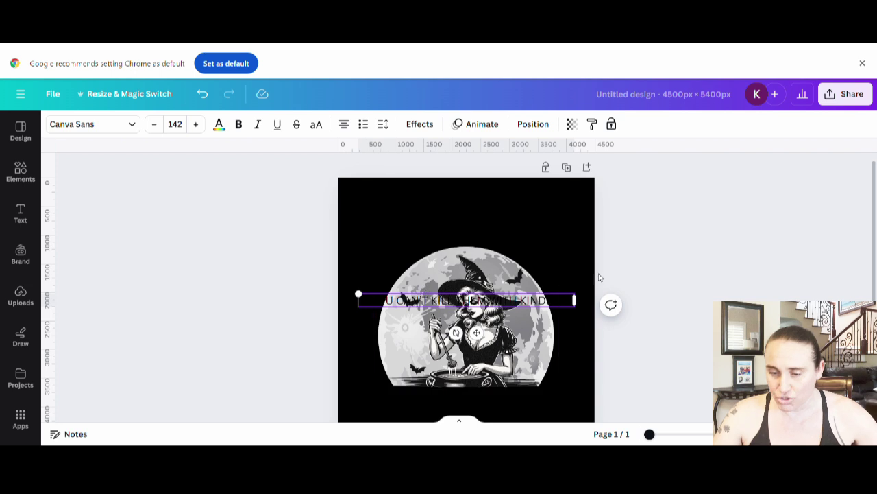
click(555, 279)
drag(504, 300, 510, 230)
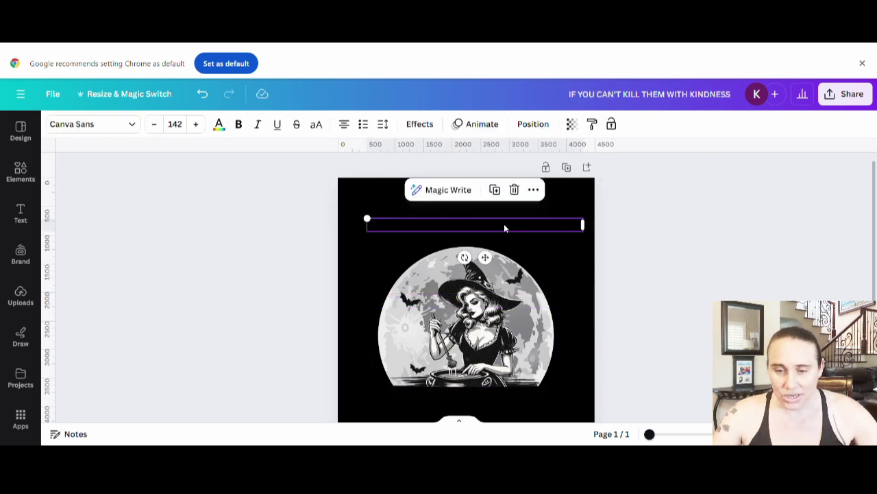
key(Escape)
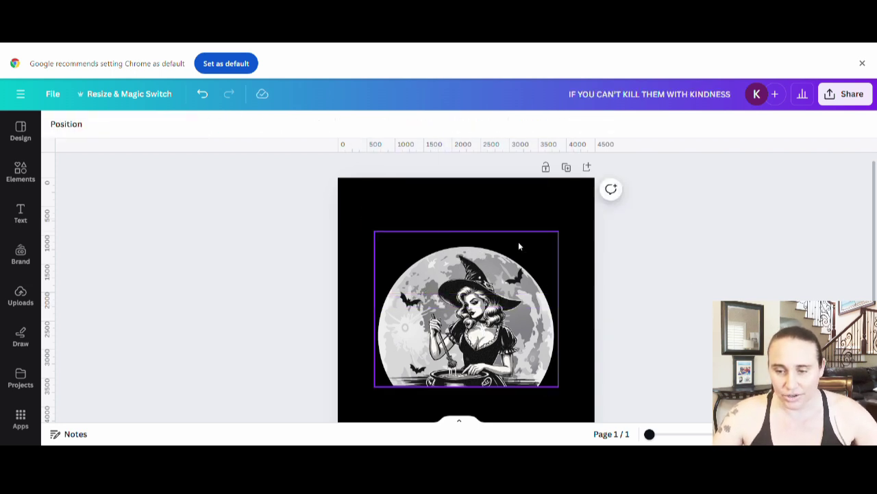
Step: Recolour the text line above the moon with a light shade from the moon's photo colours
click(502, 222)
click(219, 124)
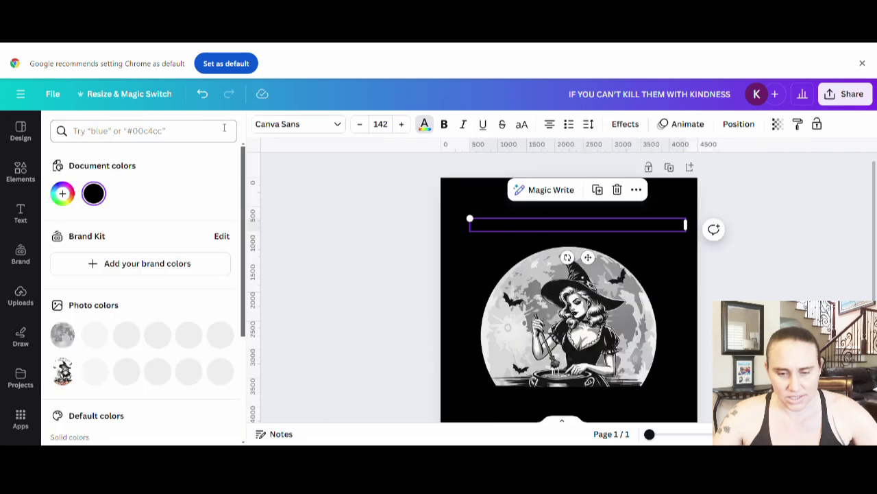
click(226, 336)
click(319, 297)
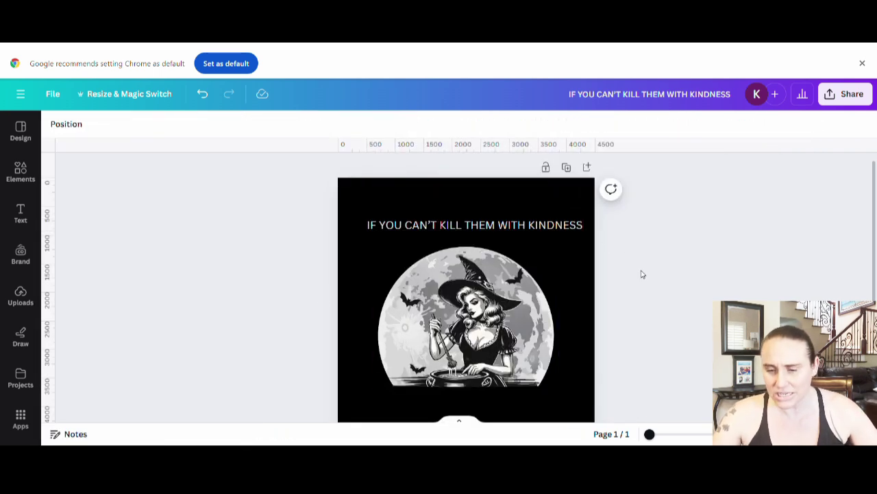
Step: Add a second text line reading "TRY POISON" and place it beneath the moon
scroll(613, 266, down, 1)
click(480, 389)
key(t)
key(BackSpace)
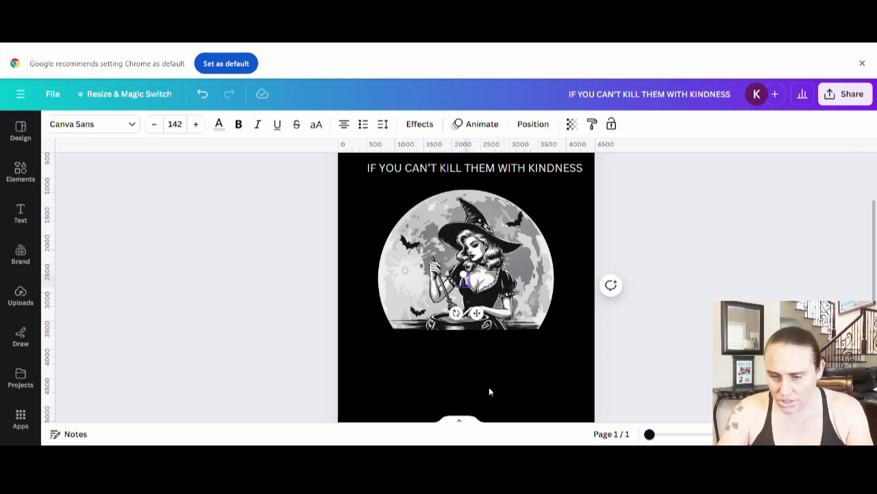
text(TRY POISON)
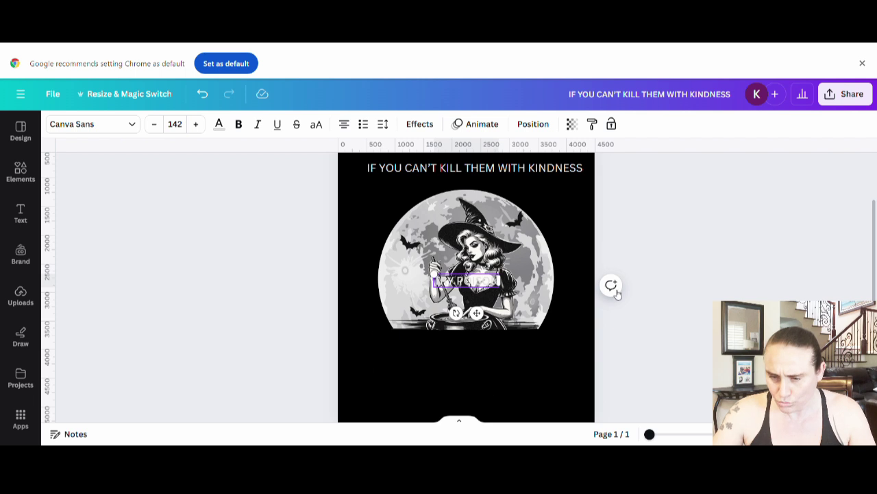
click(586, 267)
drag(483, 287, 461, 347)
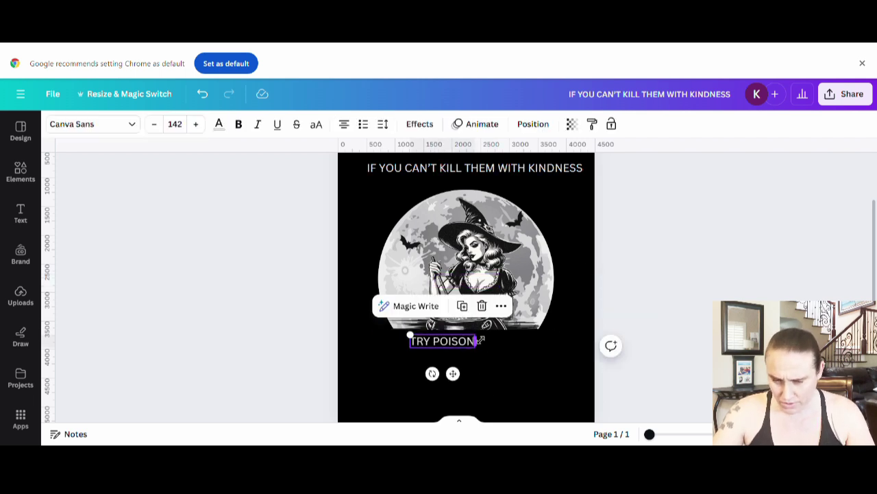
Step: Enlarge the "TRY POISON" text to size 292 and centre it horizontally below the moon
click(487, 339)
click(411, 348)
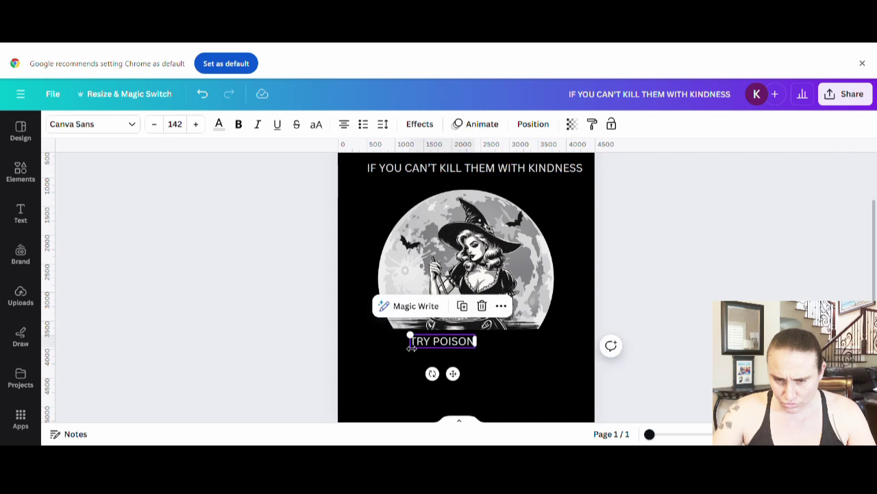
drag(410, 340, 449, 357)
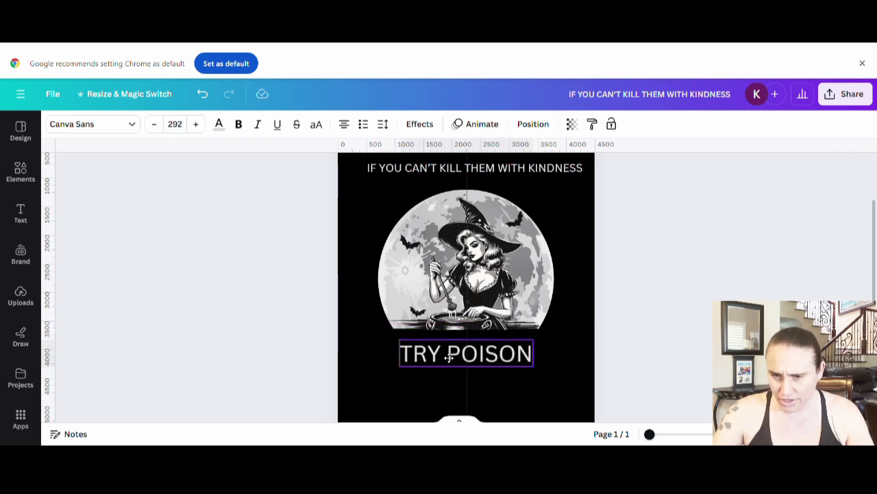
Step: Curve the "IF YOU CAN'T KILL THEM WITH KINDNESS" text by 28 and fit it around the moon's upper edge
click(514, 167)
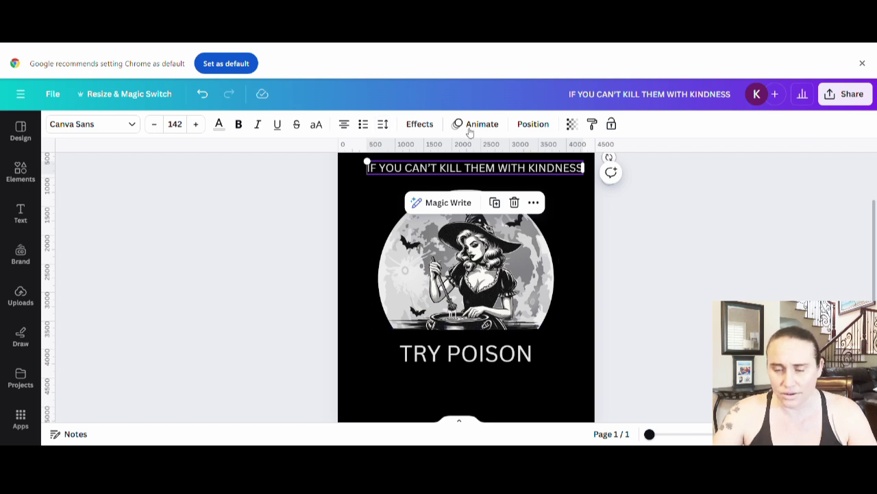
click(420, 124)
scroll(151, 343, down, 3)
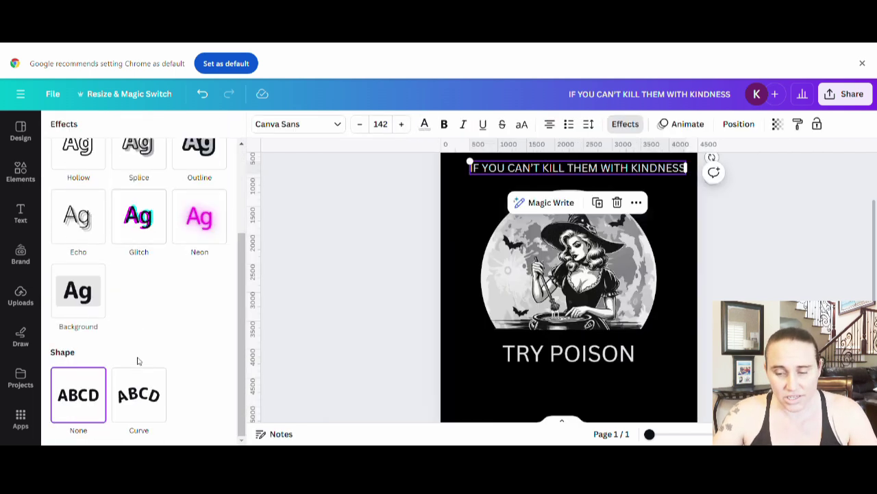
click(150, 409)
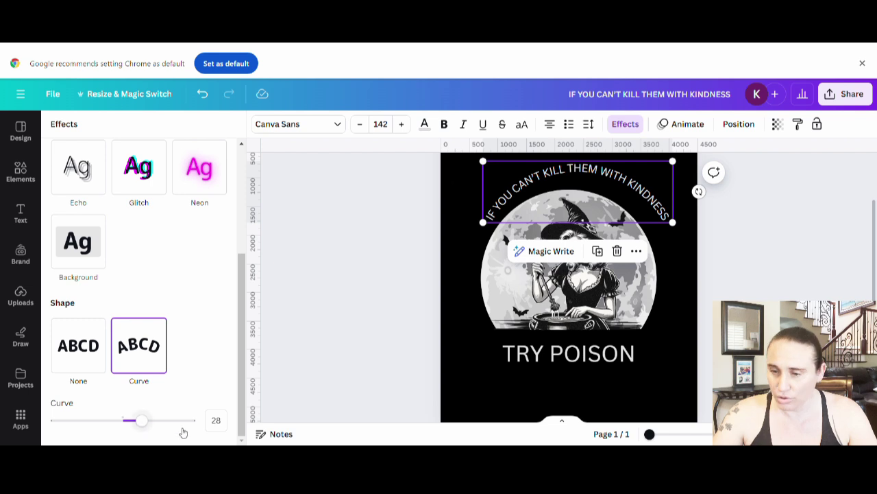
drag(621, 178, 616, 186)
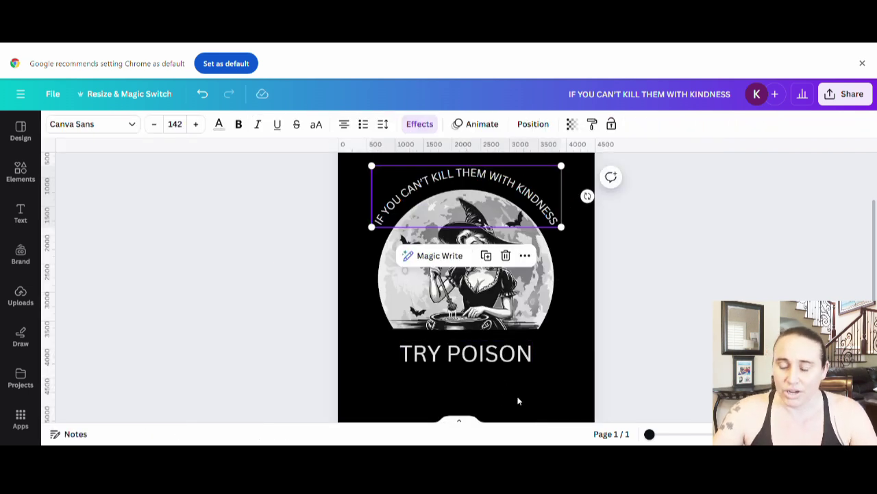
click(517, 401)
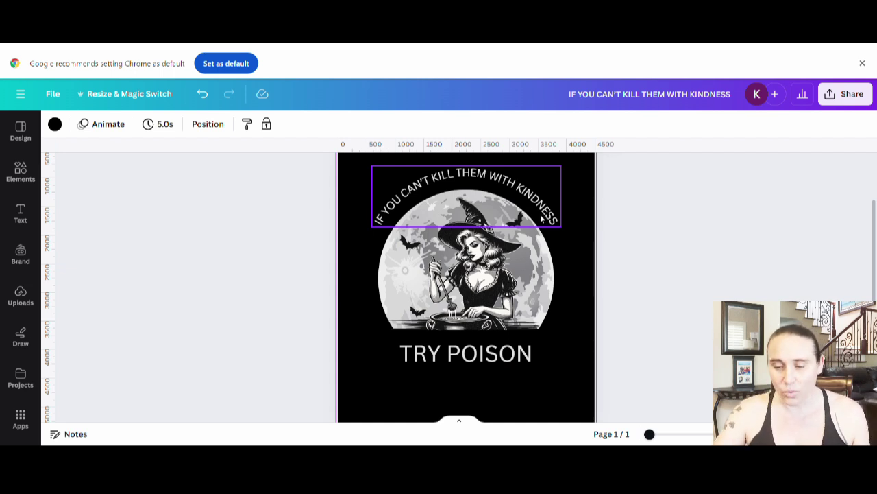
Step: Compare the Gloomy Mummy fonts on the "TRY POISON" text and apply Gloomy Mummy Damaged
click(448, 365)
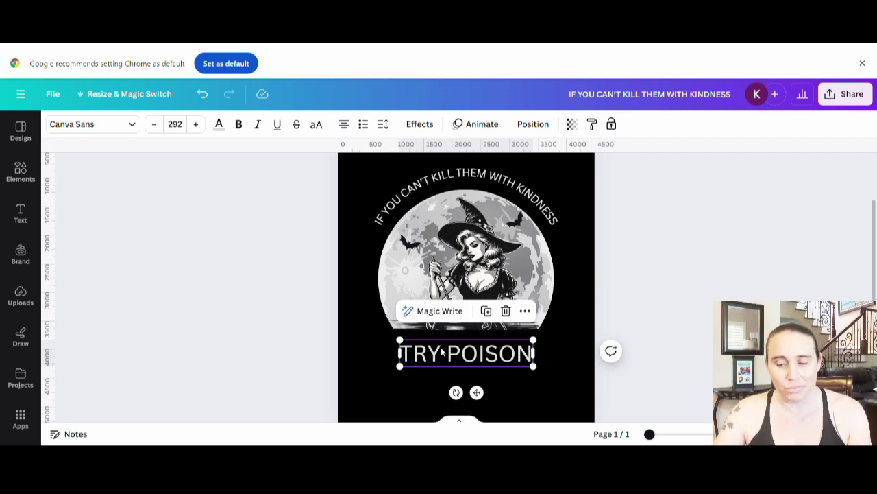
click(114, 125)
click(146, 158)
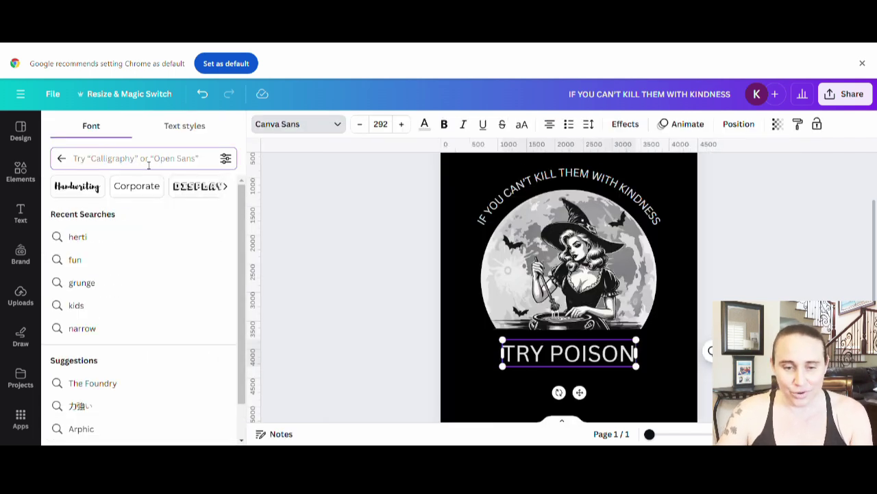
text(GlOO)
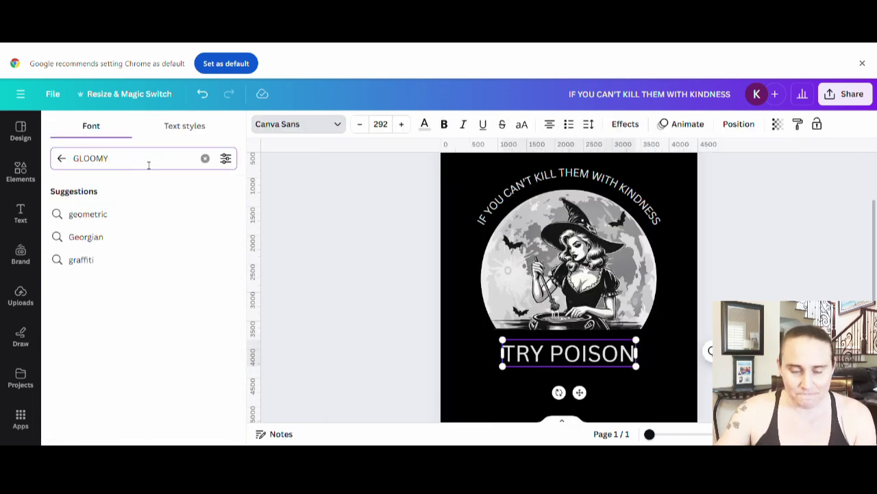
key(Return)
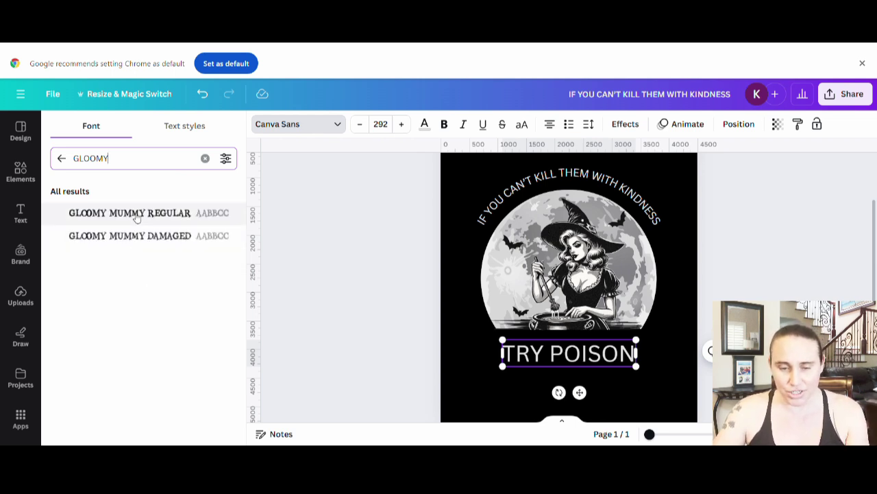
click(123, 240)
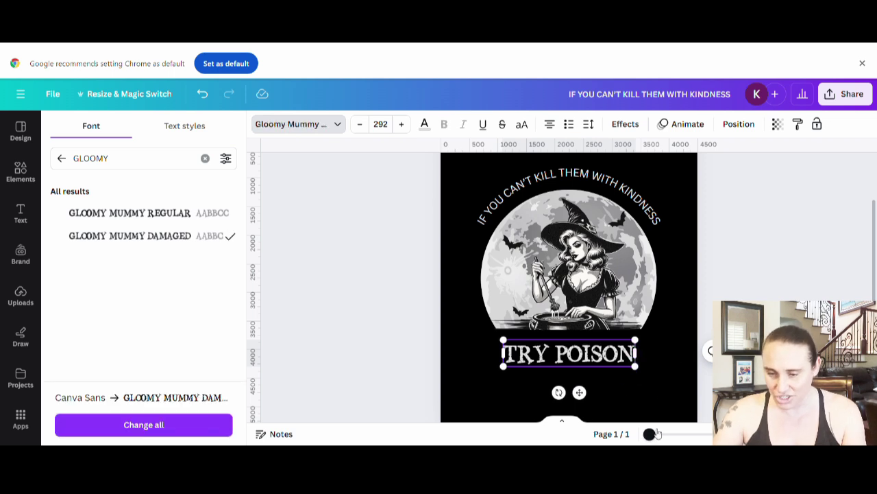
click(103, 216)
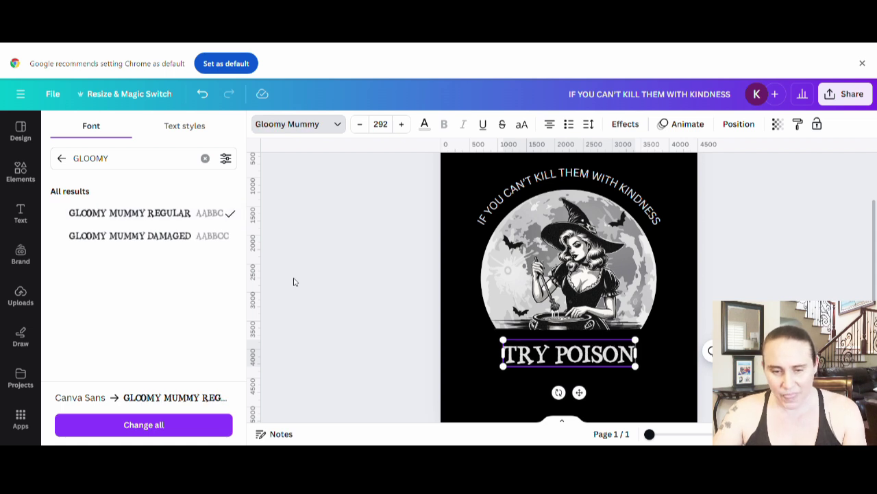
click(156, 236)
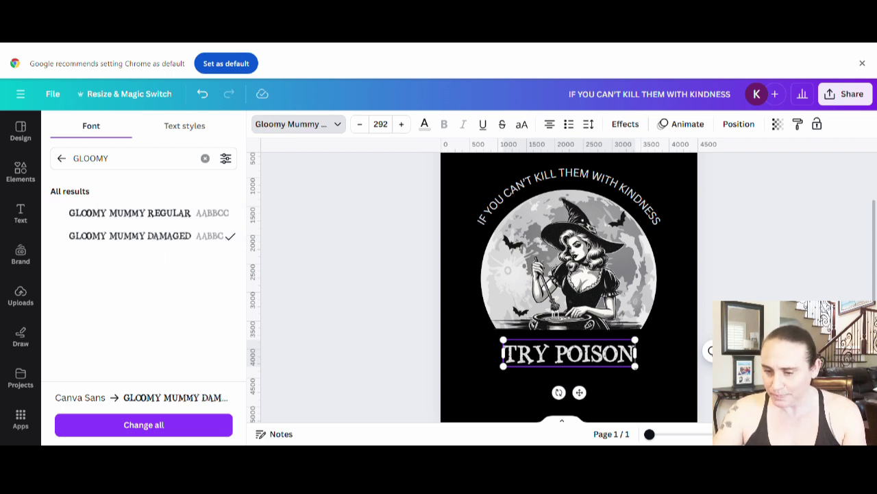
Step: Enlarge "TRY POISON" to size 385 and centre it directly beneath the moon's flat edge
drag(637, 372, 679, 380)
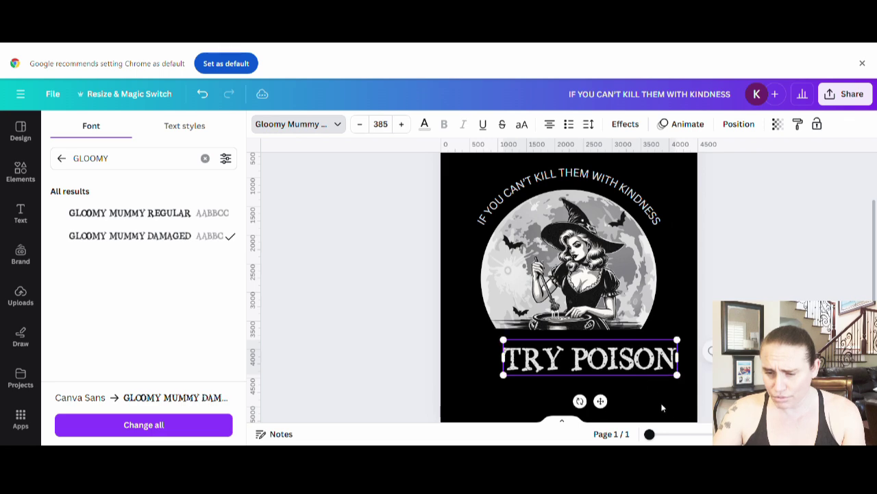
click(642, 403)
click(503, 356)
click(559, 409)
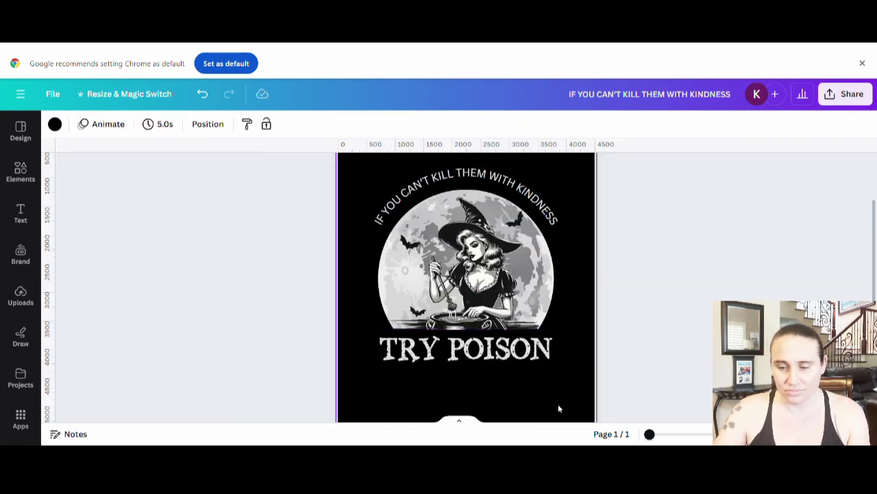
Step: Search the fonts for "GRUNGE" and apply Handelson Five to the curved "IF YOU CAN'T KILL THEM WITH KINDNESS" text
click(484, 175)
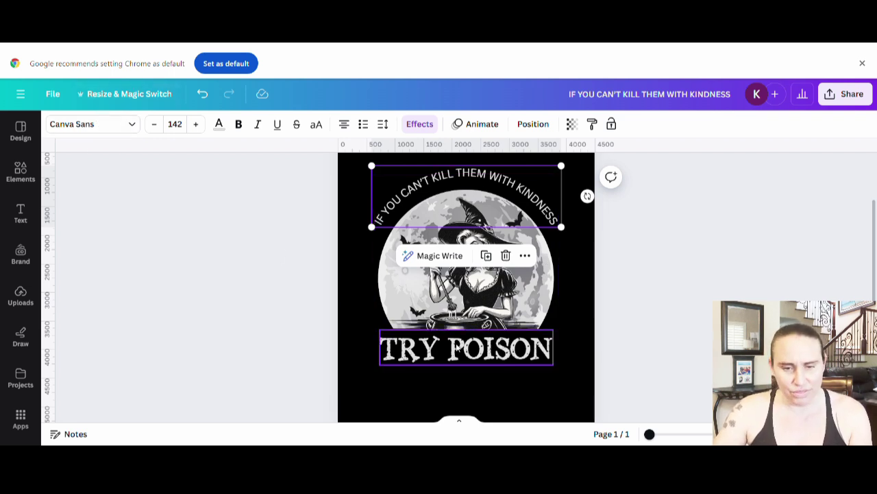
click(90, 125)
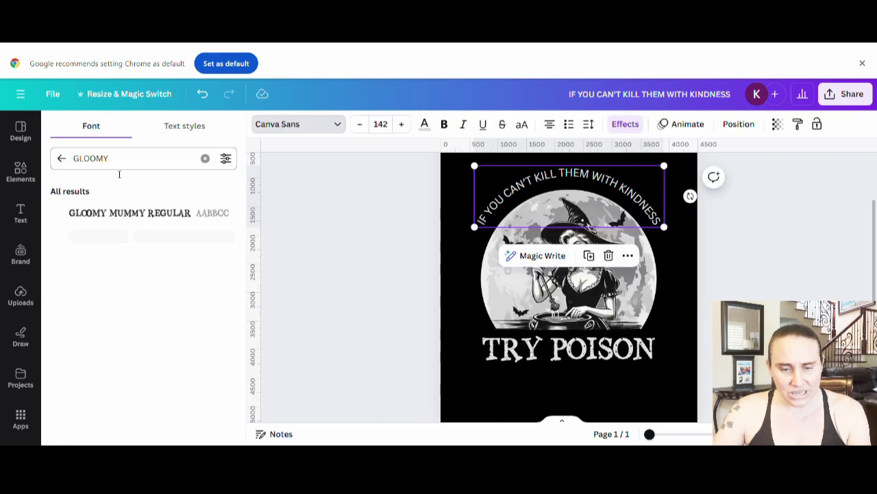
double_click(127, 162)
text(G)
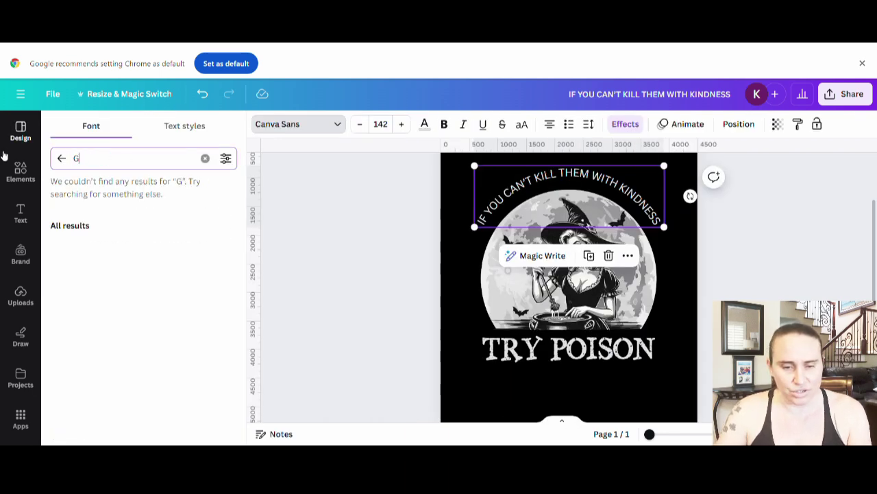
text(RUNGE)
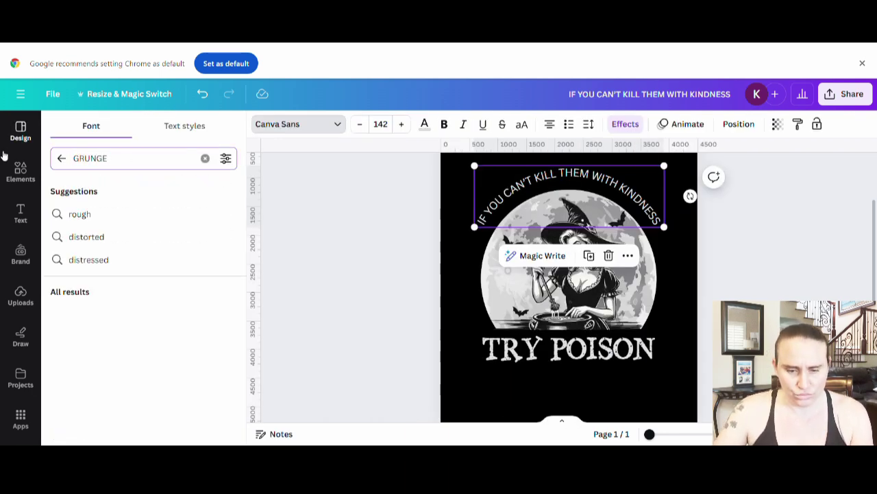
scroll(164, 280, down, 3)
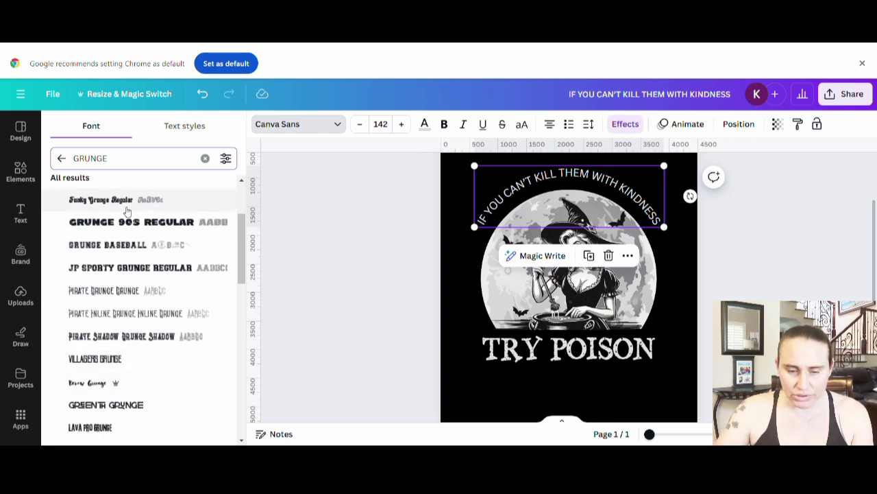
scroll(131, 274, down, 2)
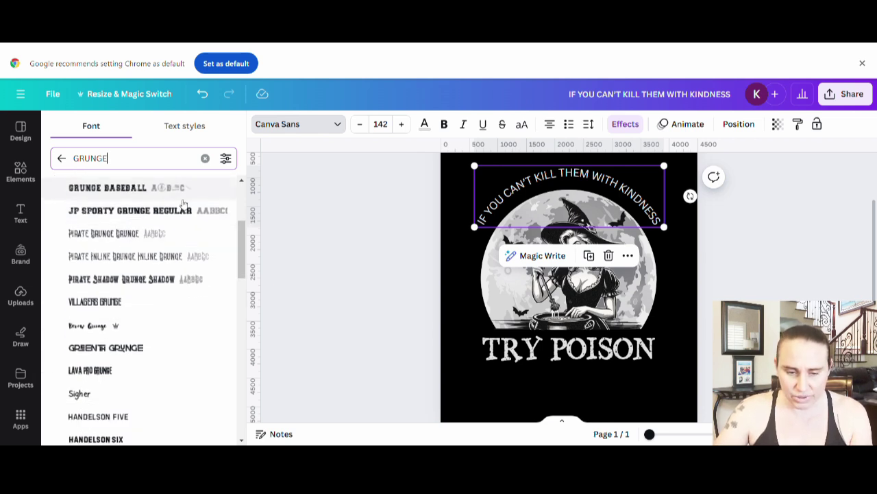
scroll(116, 380, down, 2)
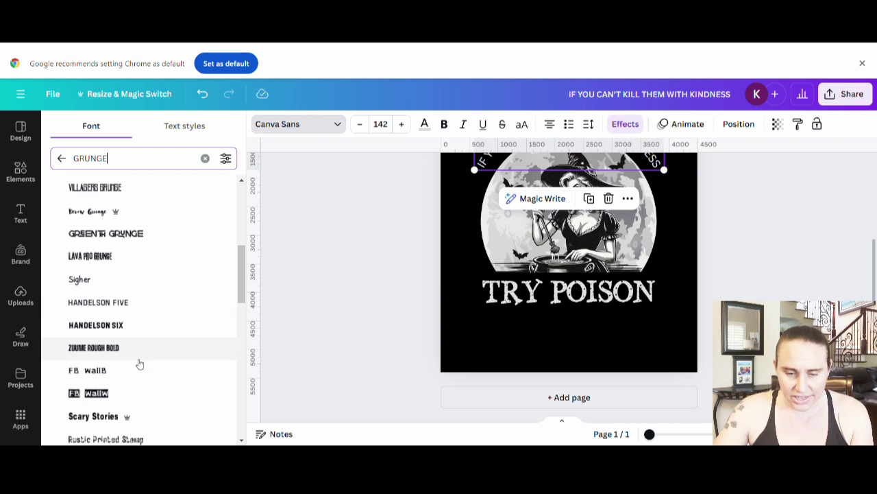
click(137, 306)
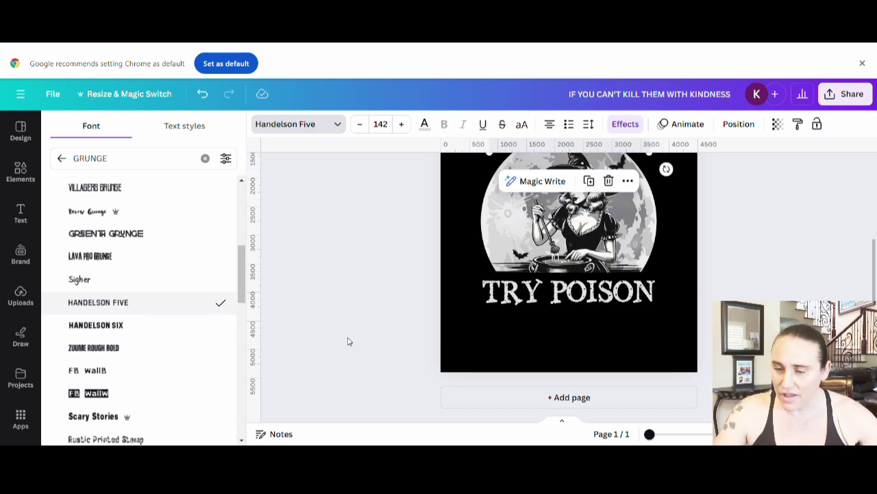
click(516, 354)
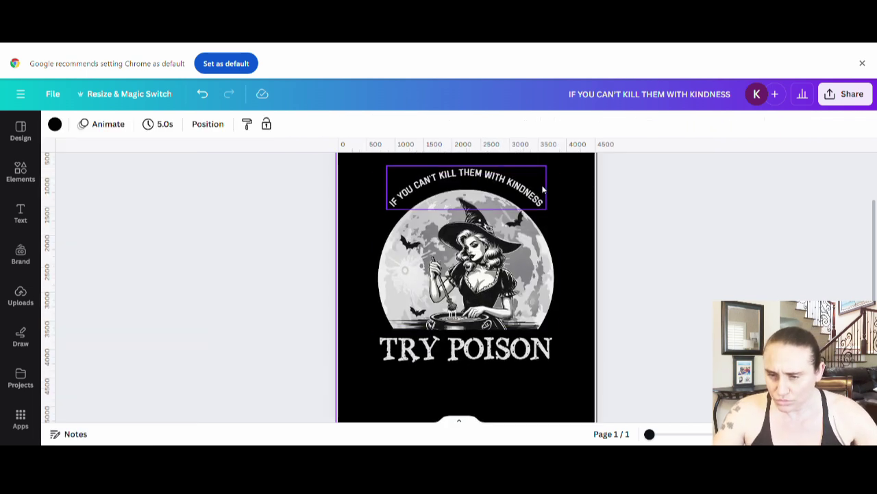
Step: Enlarge the curved slogan above the moon to size 270, centre it, and set its curve to 50
click(538, 201)
drag(549, 211, 658, 356)
drag(597, 227, 499, 187)
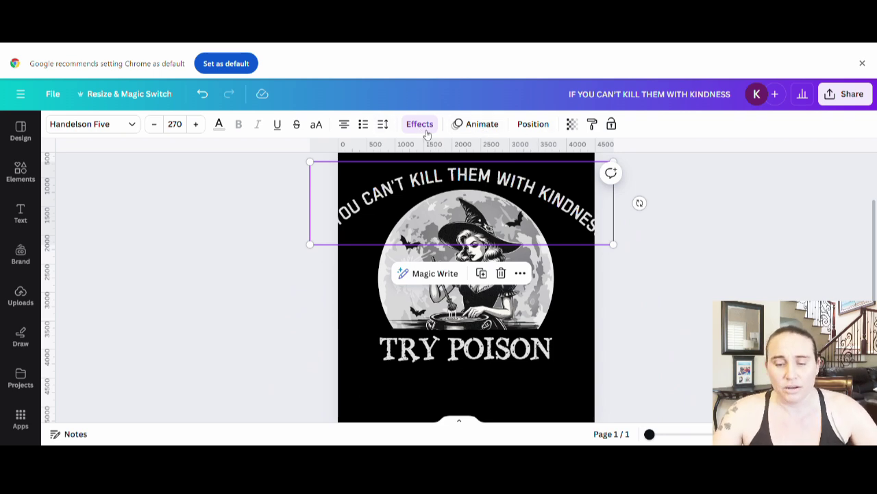
click(420, 125)
scroll(151, 391, down, 5)
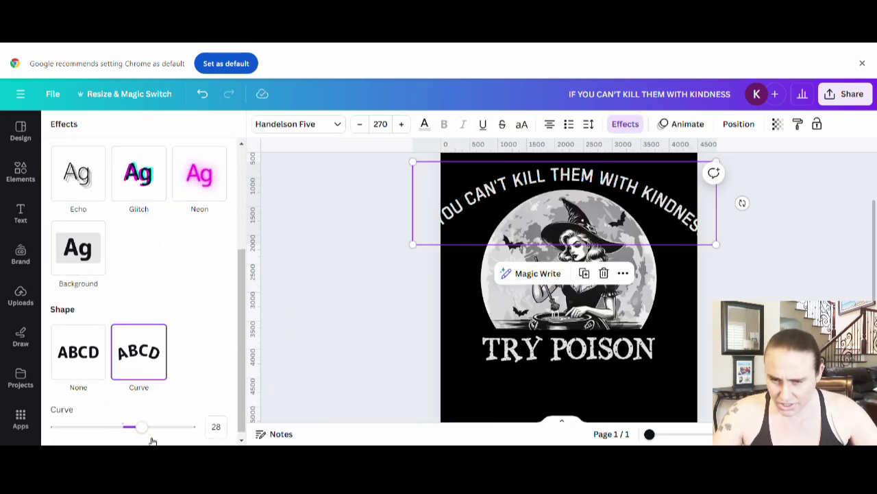
drag(142, 426, 158, 426)
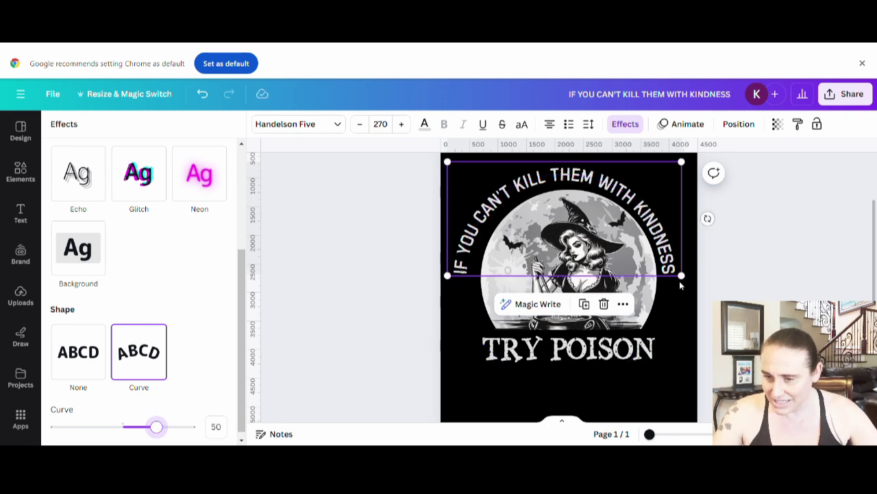
Step: Enlarge the curved slogan to size 320, centre it around the moon, and tighten its curve to 58
drag(686, 281, 729, 301)
drag(656, 201, 634, 202)
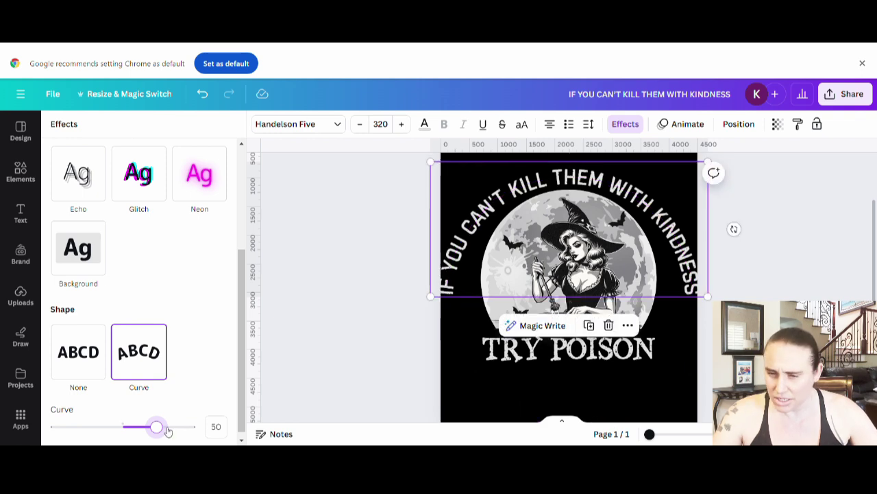
drag(165, 430, 164, 429)
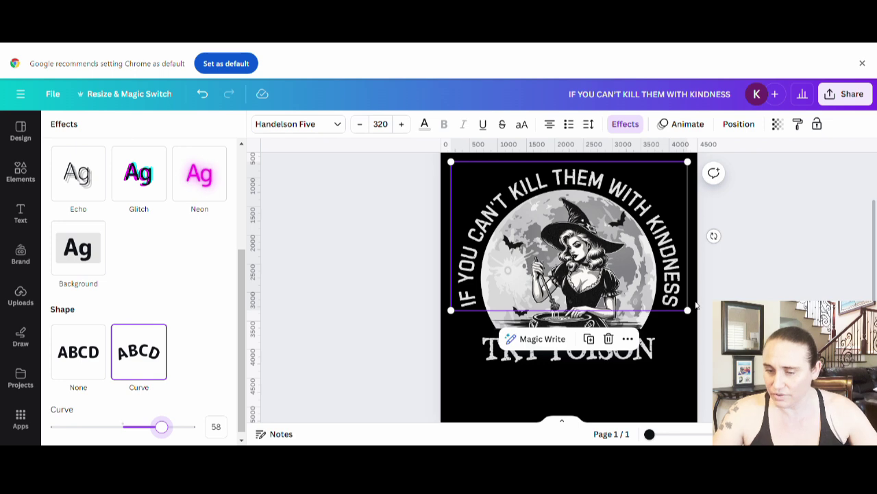
key(Escape)
key(Escape)
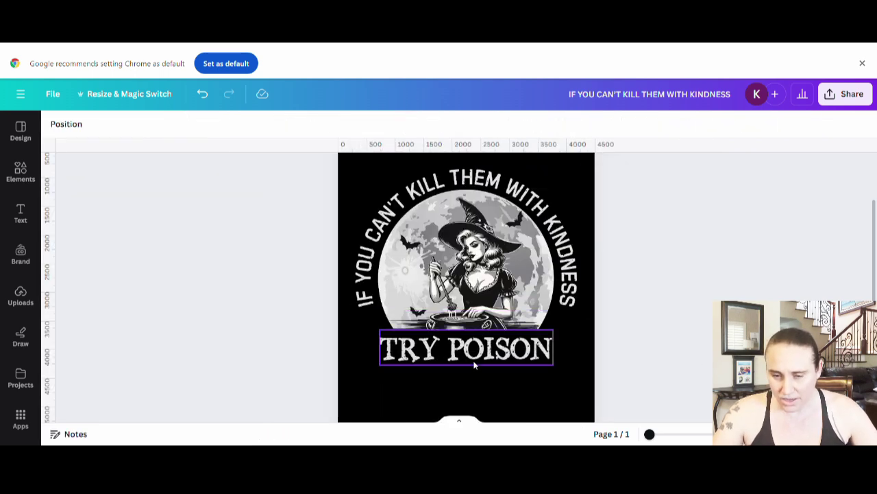
Step: Enlarge the "TRY POISON" text on both sides so it extends slightly beyond the moon's width and stays centred
click(464, 361)
drag(382, 369, 371, 379)
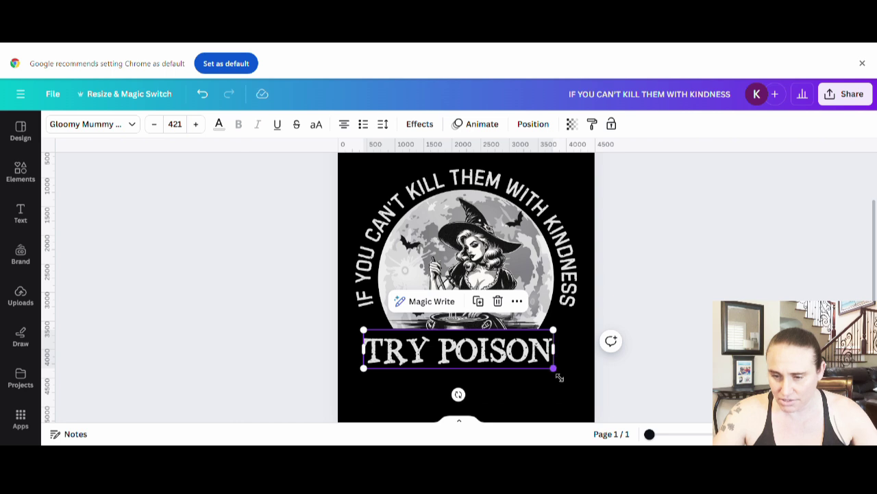
drag(565, 380, 571, 390)
click(546, 404)
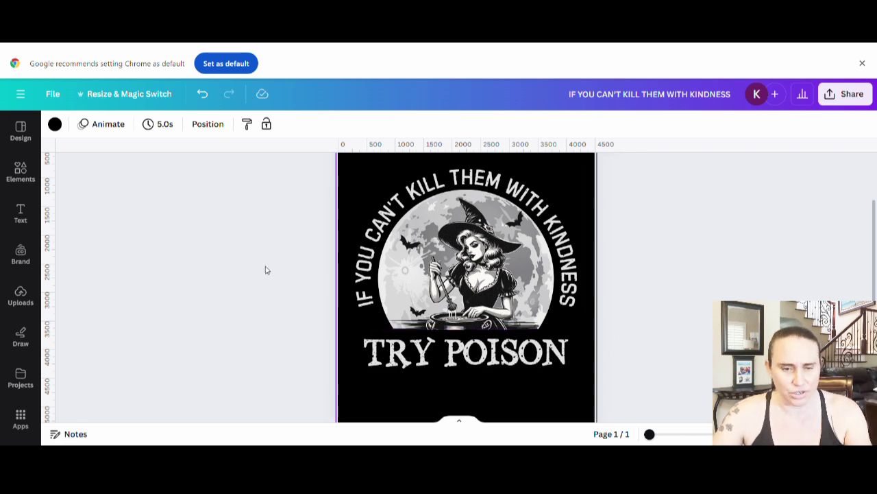
Step: Search the graphics for "POISON" and add the solid black skull and crossbones to the design
click(22, 172)
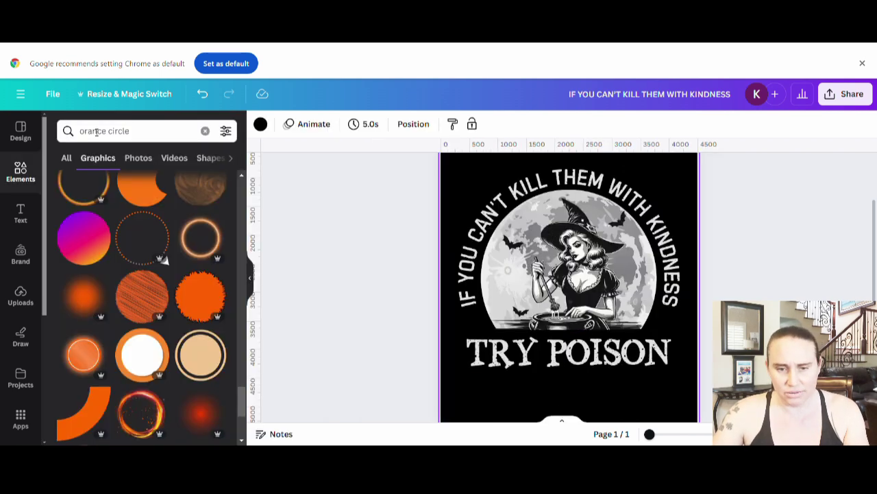
drag(199, 132, 58, 126)
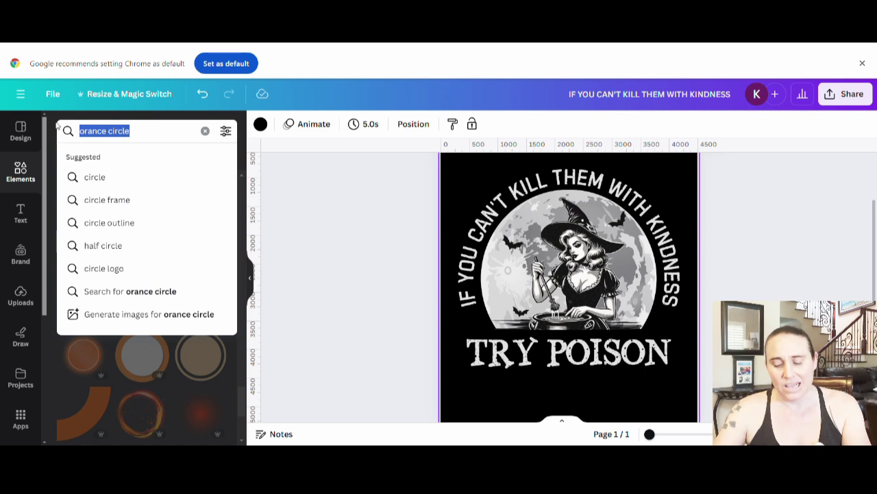
text(POISON)
key(Return)
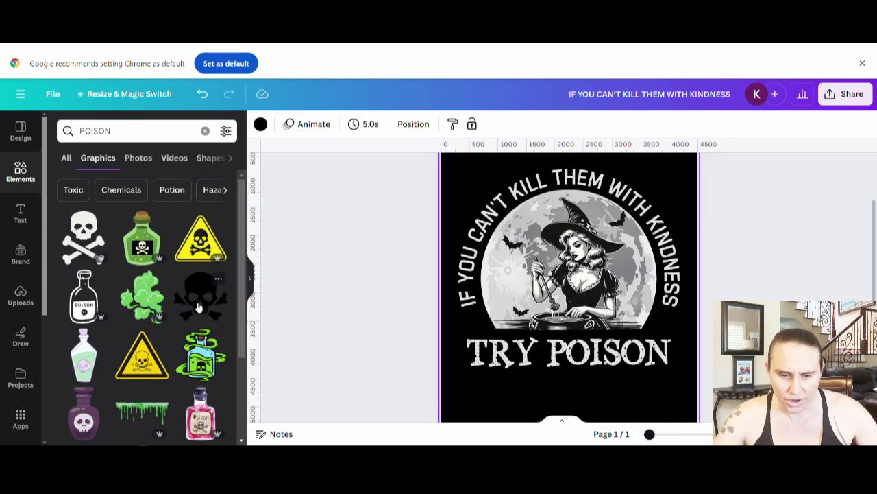
scroll(192, 356, down, 4)
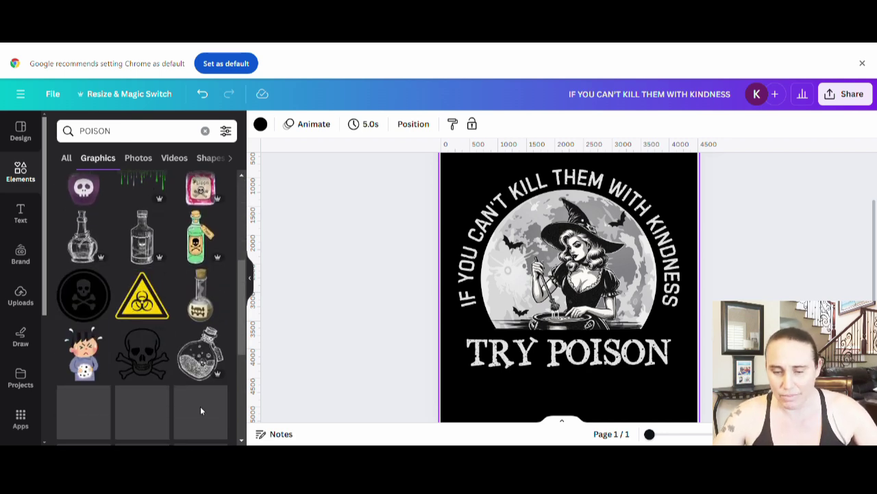
scroll(185, 387, down, 1)
scroll(194, 376, up, 5)
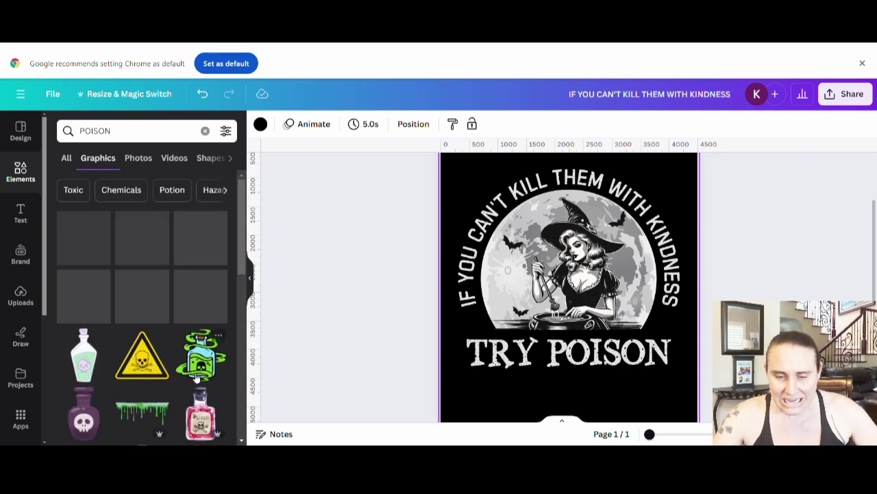
click(199, 311)
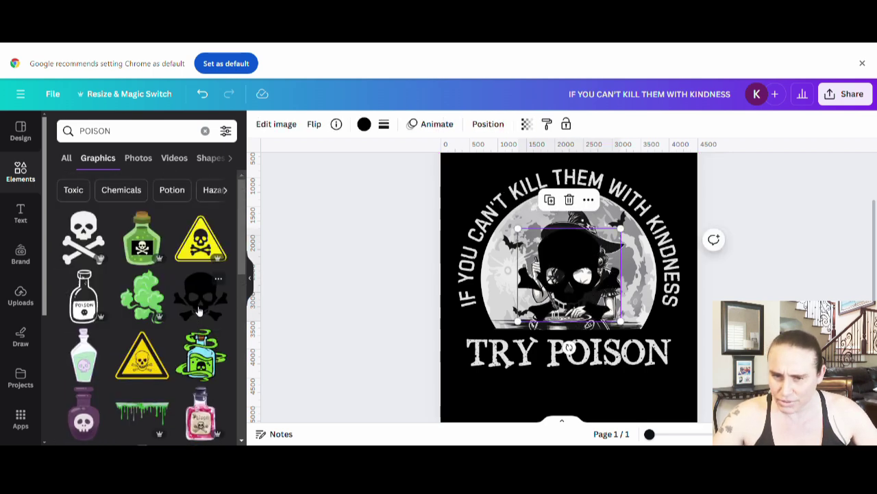
Step: Recolour the skull light grey, shrink it, and place it between the slogan's first word and the "T" of "TRY POISON"
click(364, 124)
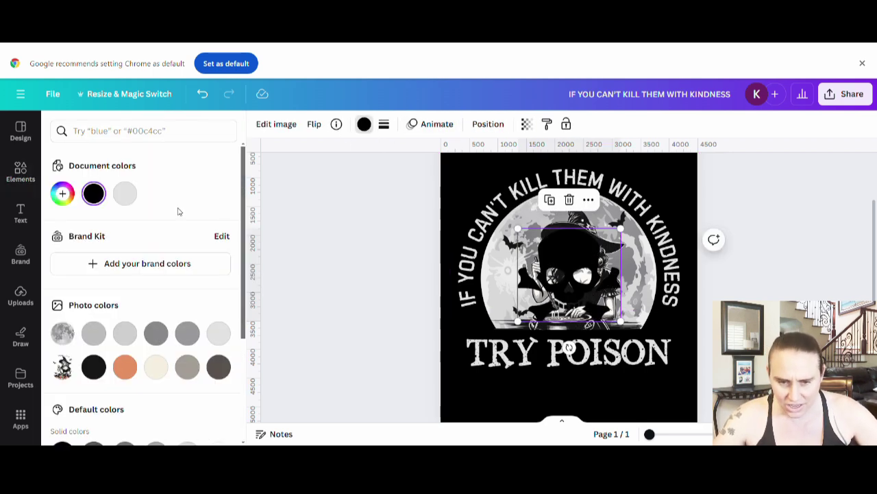
click(218, 333)
drag(620, 229, 486, 315)
click(415, 336)
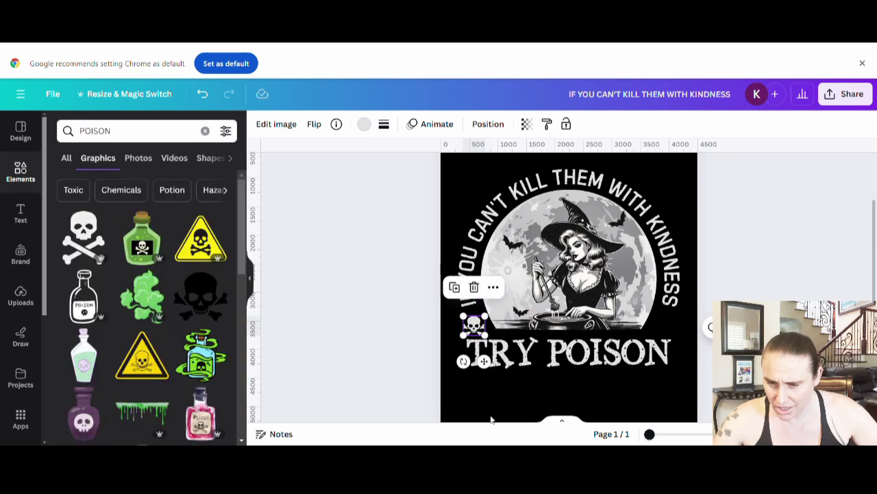
click(477, 328)
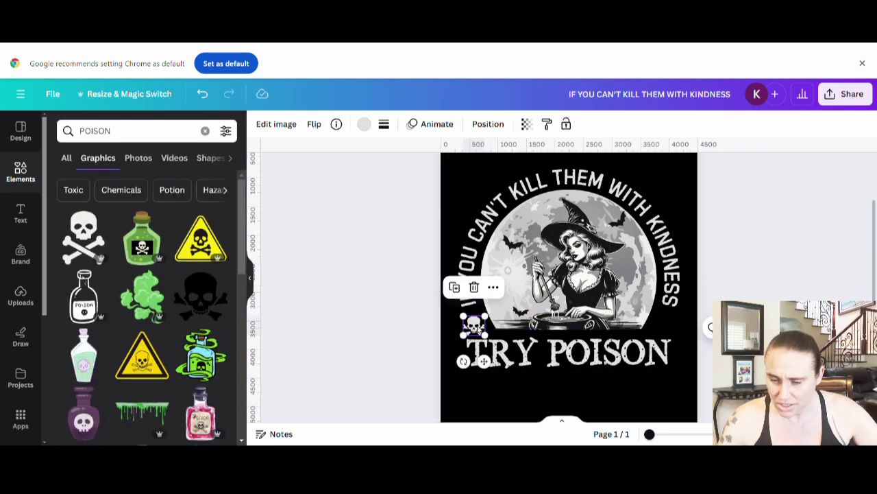
drag(478, 330, 478, 326)
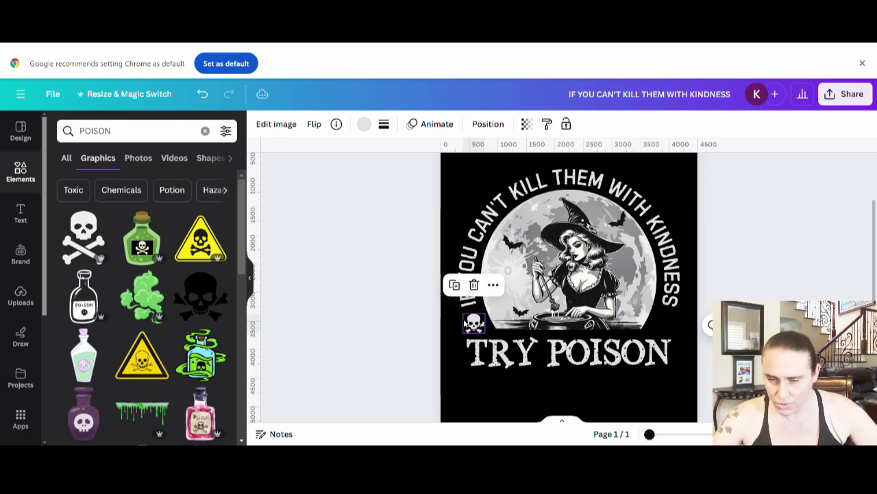
click(389, 334)
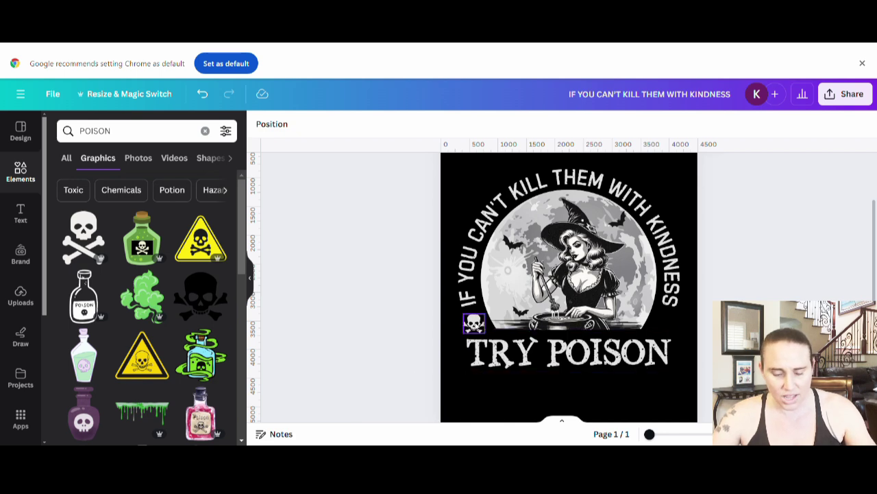
Step: Duplicate the small skull and place the copy below the end of "KINDNESS", level with the first one
click(473, 322)
drag(484, 358, 486, 360)
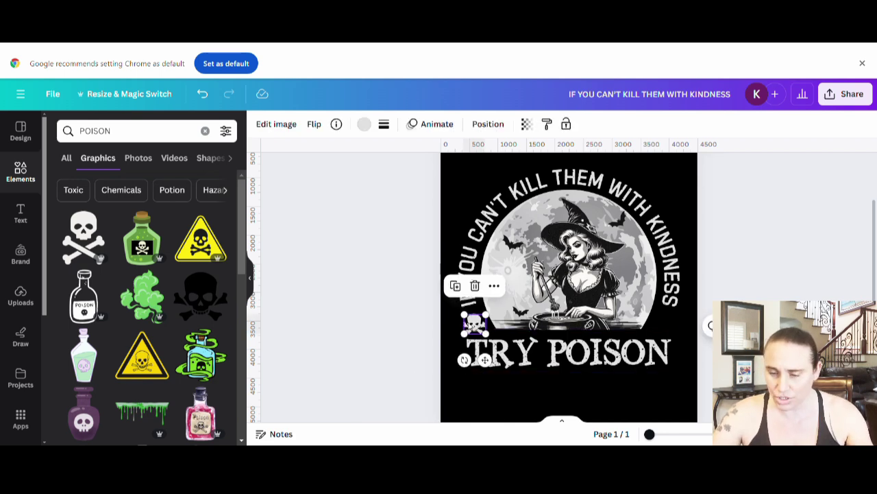
drag(475, 324, 607, 330)
drag(677, 329, 670, 326)
click(707, 324)
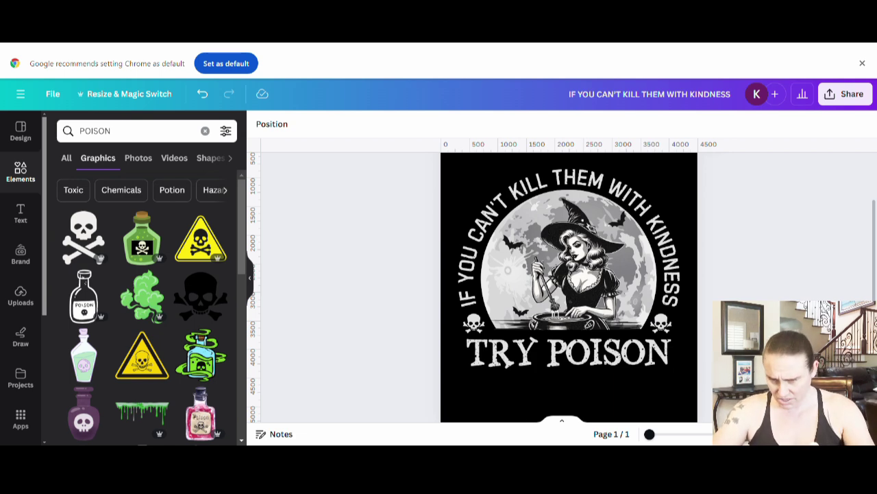
click(672, 327)
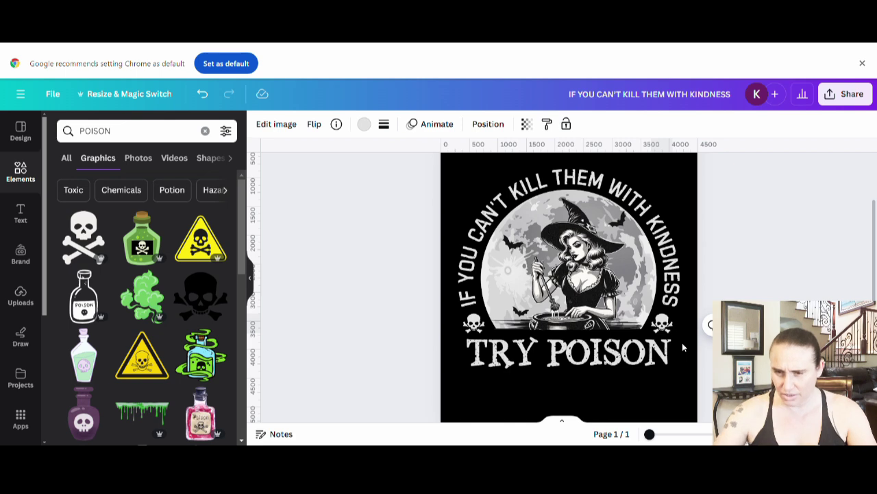
click(708, 323)
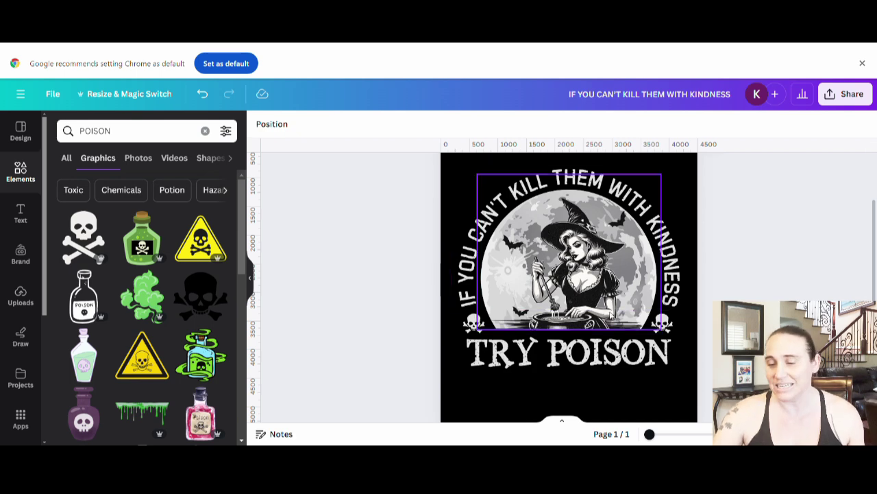
Step: Select all the artwork and text together and move them up to the canvas's top edge
drag(685, 385, 433, 174)
scroll(468, 194, up, 1)
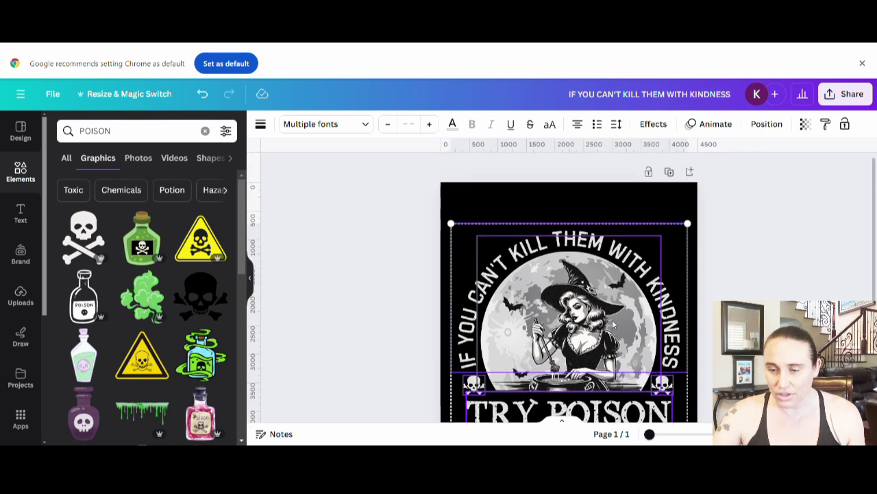
drag(622, 337, 625, 330)
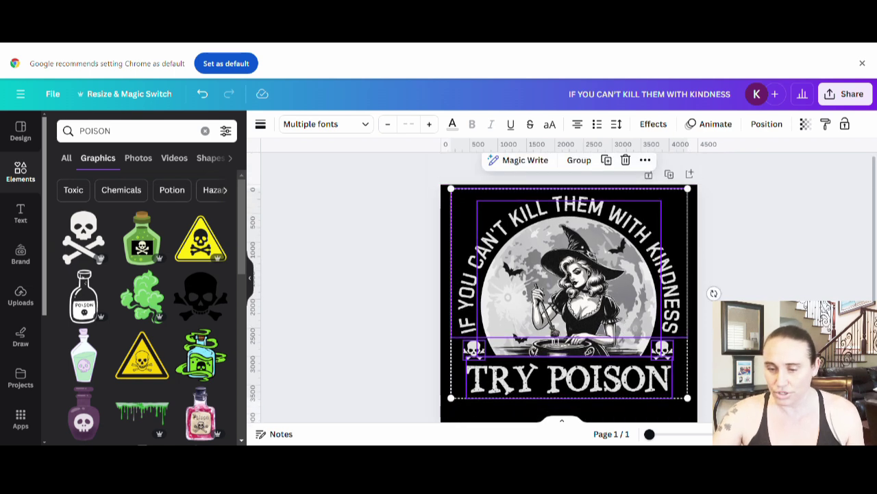
key(Escape)
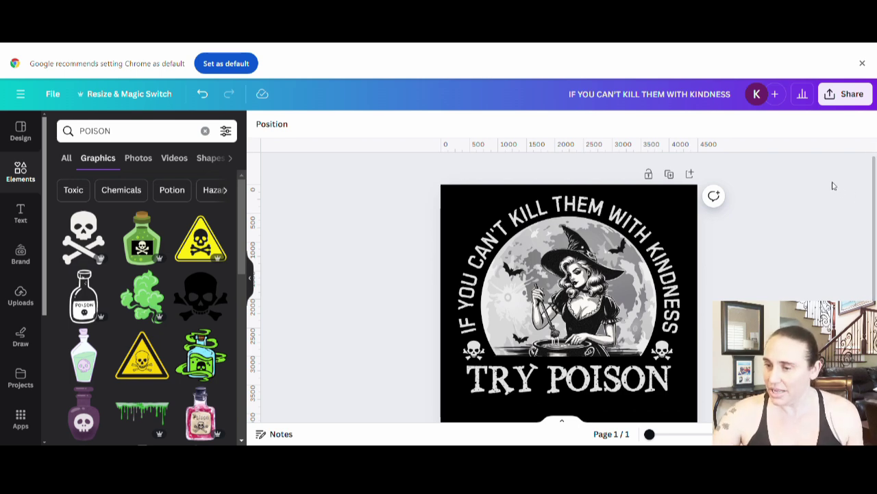
Step: Download the design as a PNG at size 1 (4,500 × 5,400 px) with a transparent background
click(843, 96)
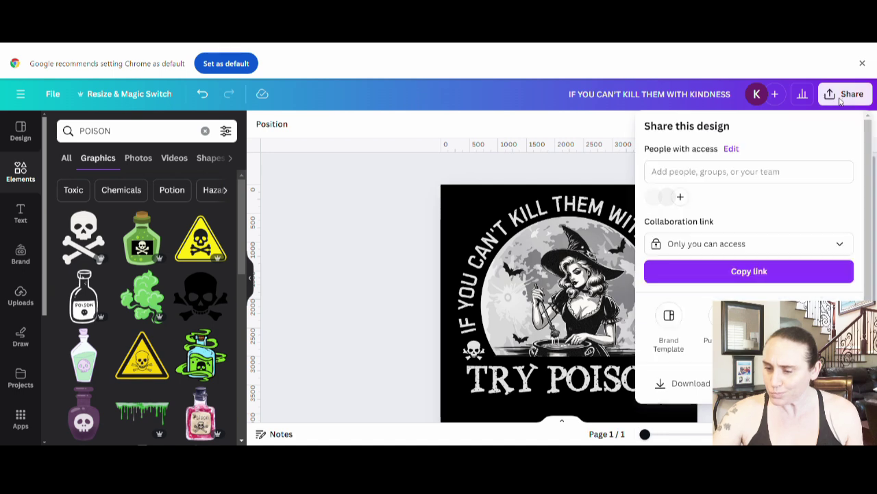
click(698, 383)
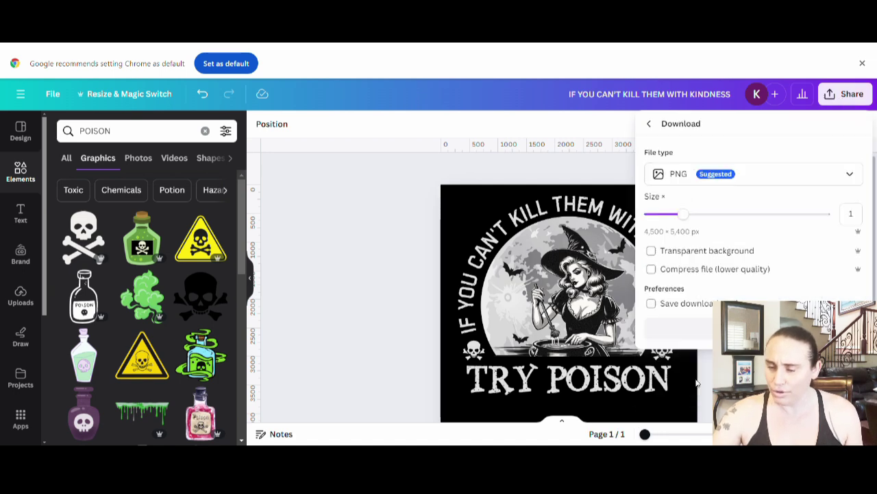
click(652, 250)
click(679, 329)
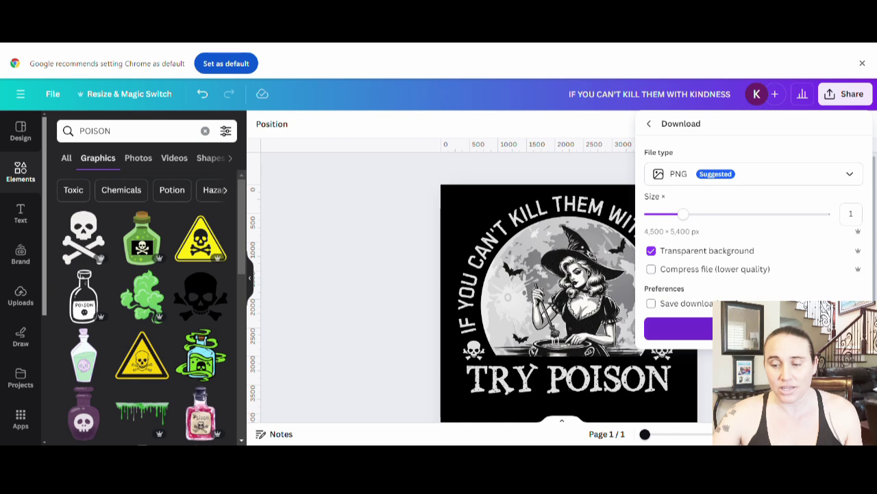